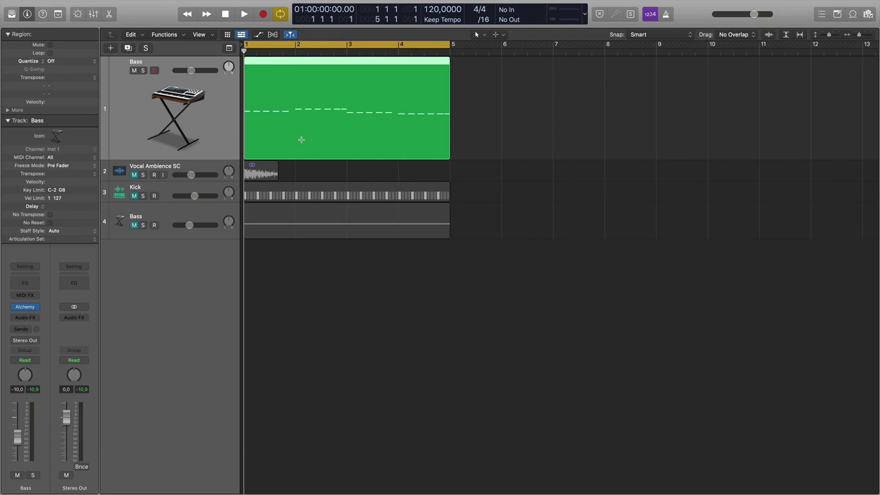
# Play the Bass region and return the playhead to the beginning of the project
pyautogui.press('super+Right')
pyautogui.press('super+Right')
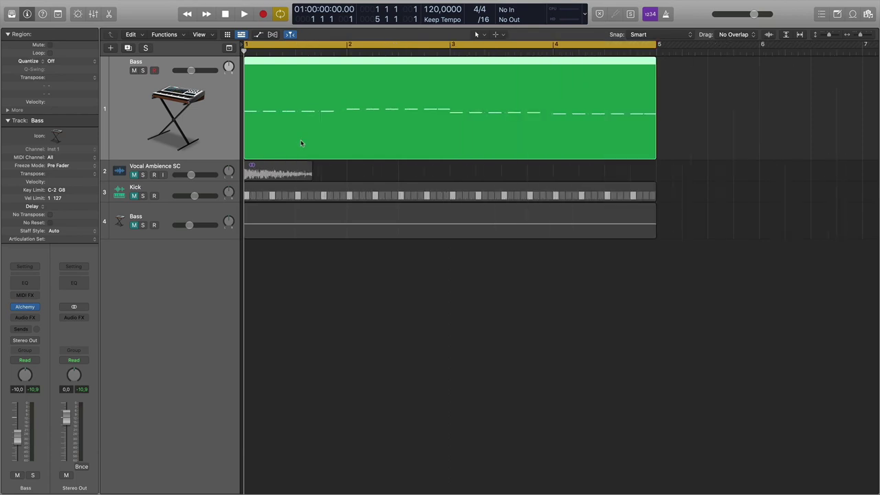
pyautogui.press('space')
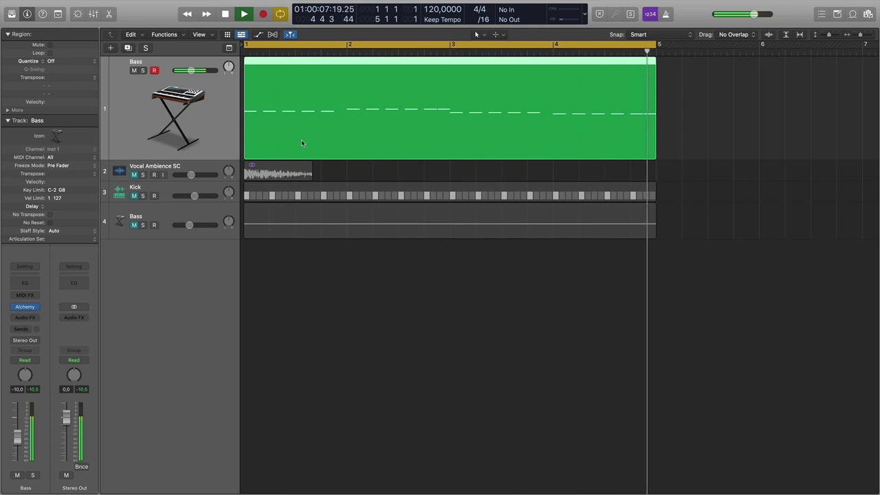
pyautogui.press('space')
pyautogui.press('Return')
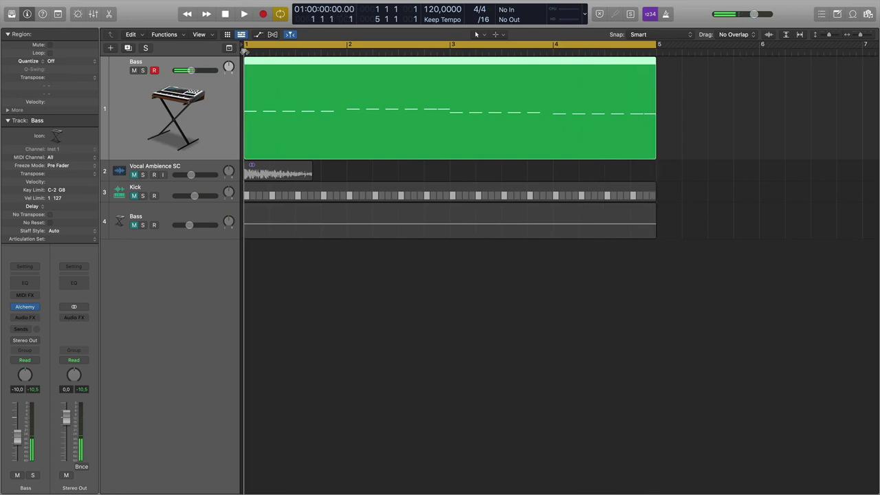
# Open the Bass track's Alchemy synth and keep the AHDSR envelope's attack at its minimum
pyautogui.click(24, 308)
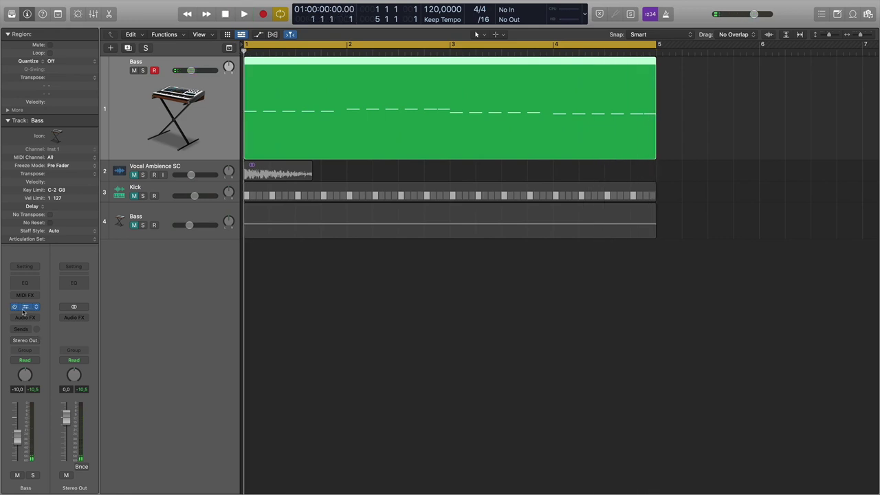
pyautogui.moveTo(447, 113); pyautogui.dragTo(381, 112)
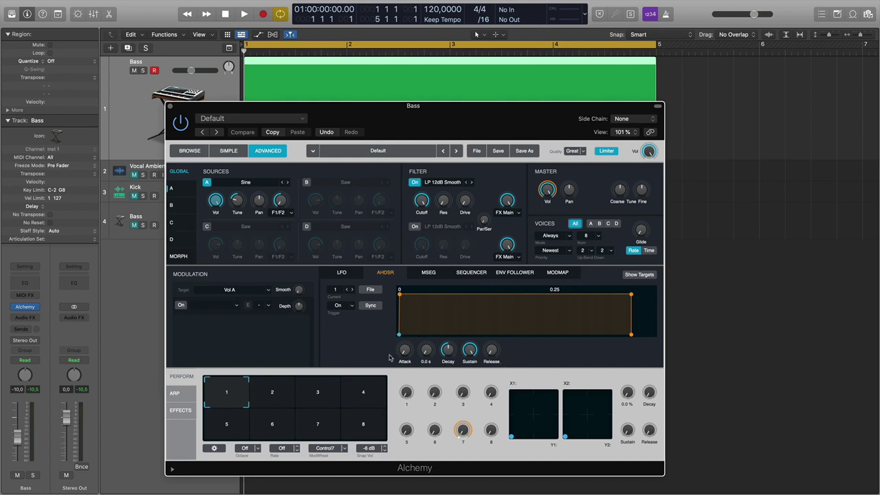
pyautogui.moveTo(405, 353)
pyautogui.moveTo(404, 354); pyautogui.dragTo(405, 359)
pyautogui.moveTo(501, 353)
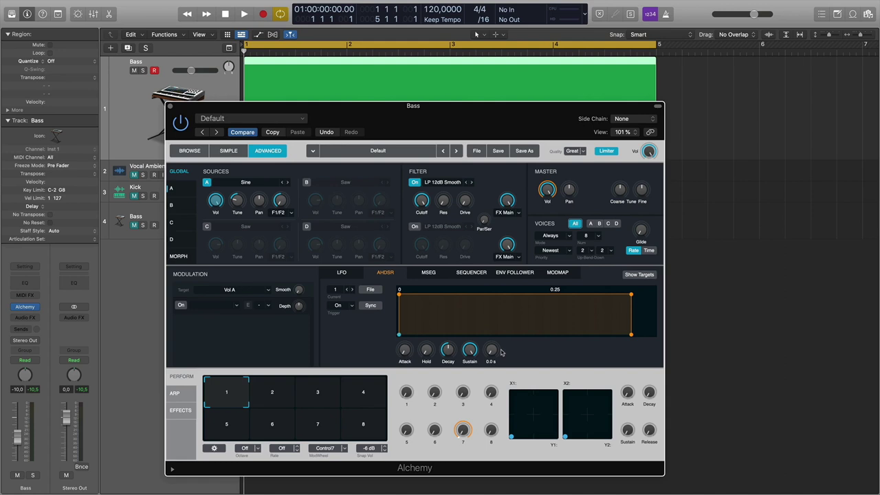
pyautogui.moveTo(403, 358)
# Audition the bass part with the AHDSR attack held at 0.0 s
pyautogui.press('space')
pyautogui.press('space')
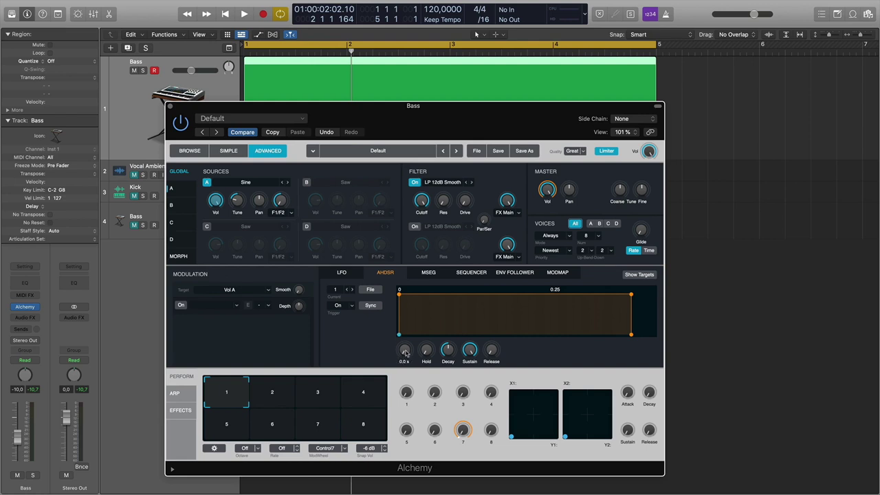
pyautogui.moveTo(406, 354); pyautogui.dragTo(408, 390)
pyautogui.press('space')
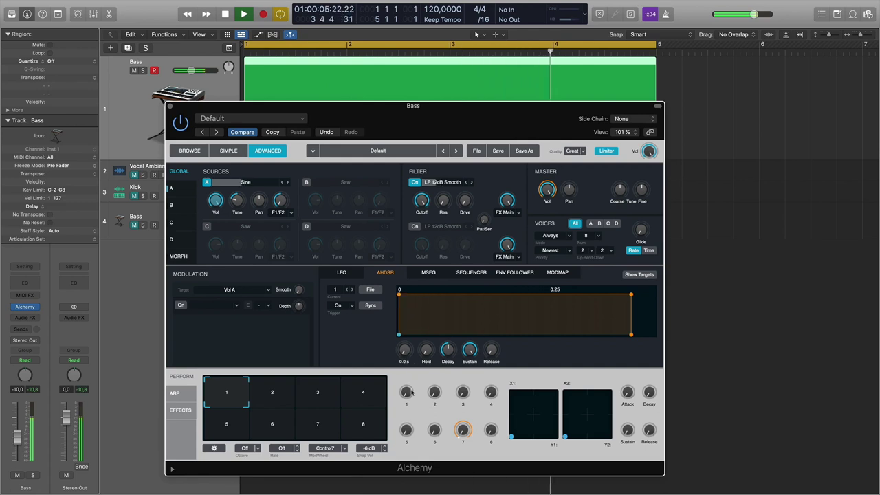
pyautogui.press('space')
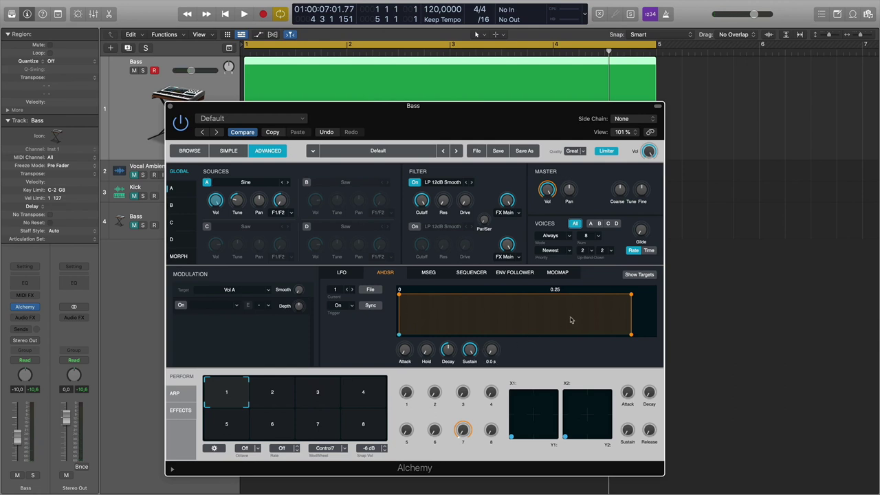
# Open the Bass region in the Piano Roll, move the Alchemy window clear of the notes and enlarge them horizontally
pyautogui.moveTo(380, 117); pyautogui.dragTo(390, 231)
pyautogui.doubleClick(301, 68)
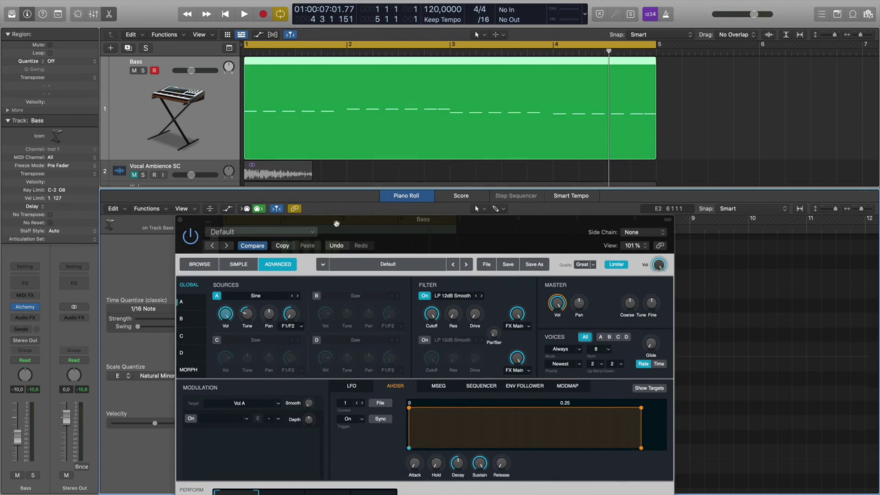
pyautogui.moveTo(337, 226); pyautogui.dragTo(523, 130)
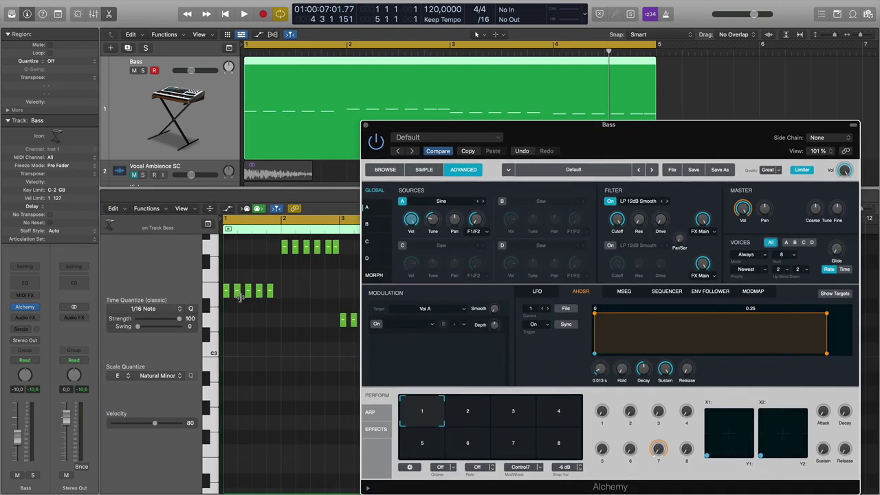
pyautogui.click(242, 275)
pyautogui.press('super+Right')
pyautogui.press('super+Right')
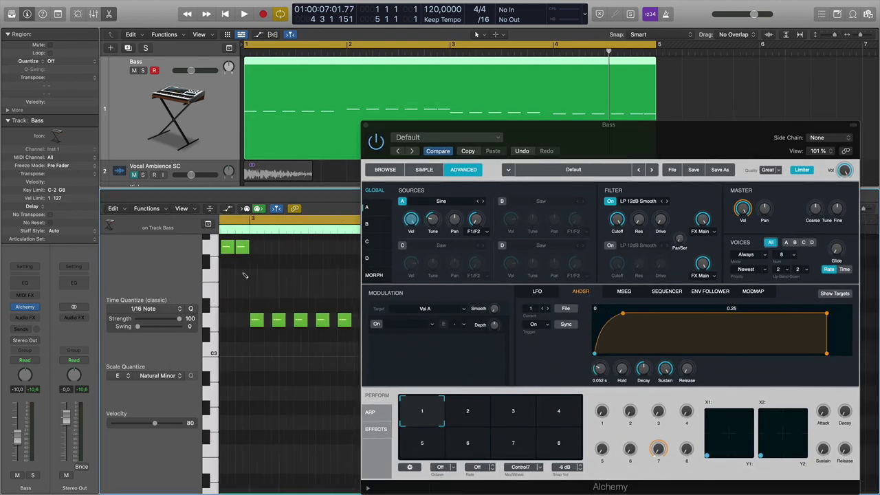
# Reset the AHDSR attack to 0 s, raise the release to about 0.97 s and sound one pitch on the Piano Roll keyboard
pyautogui.keyDown('alt'); pyautogui.click(599, 368); pyautogui.keyUp('alt')
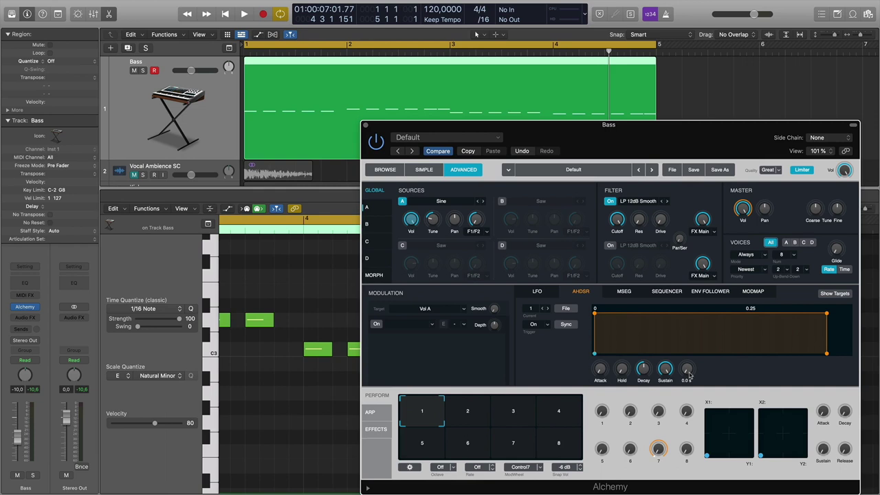
pyautogui.moveTo(689, 372); pyautogui.dragTo(693, 330)
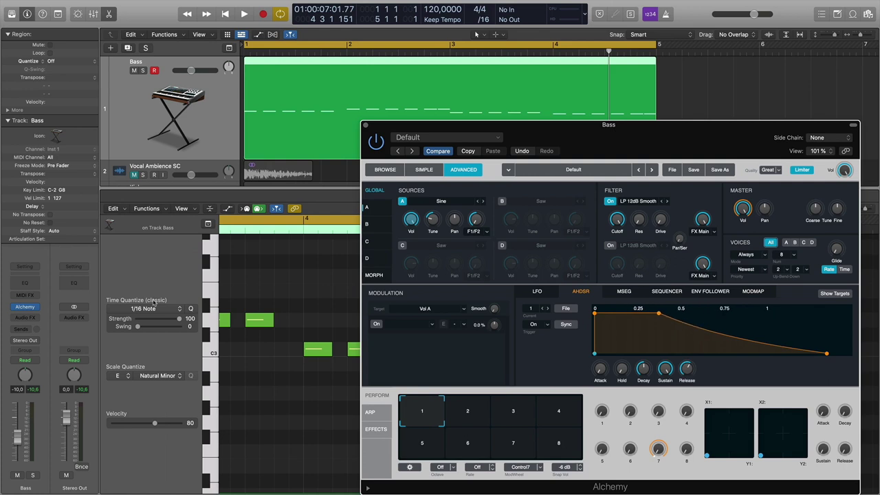
pyautogui.click(213, 322)
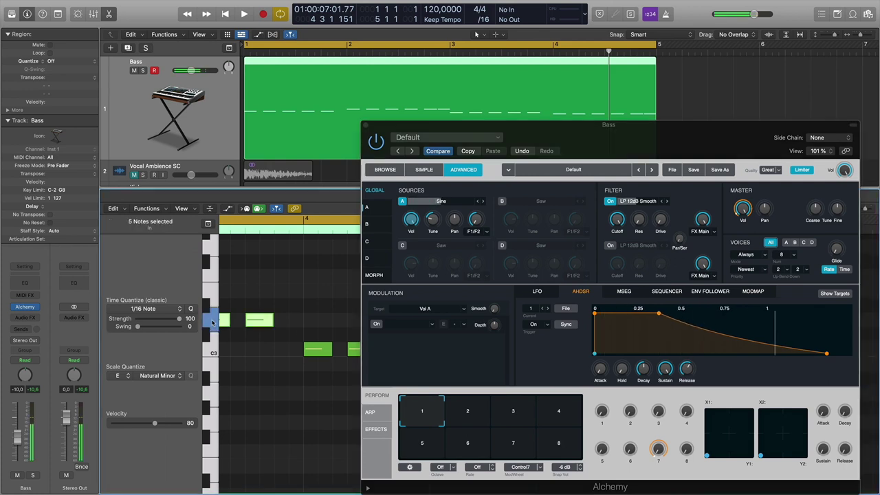
pyautogui.moveTo(825, 353)
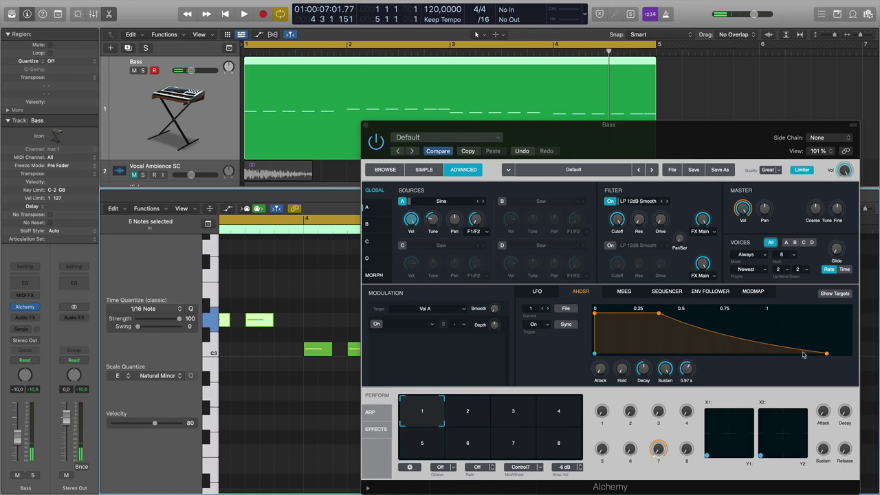
# Shorten the AHDSR release, set the attack to about 0.013 s and audition the bass
pyautogui.moveTo(689, 372); pyautogui.dragTo(692, 403)
pyautogui.moveTo(600, 371); pyautogui.dragTo(603, 369)
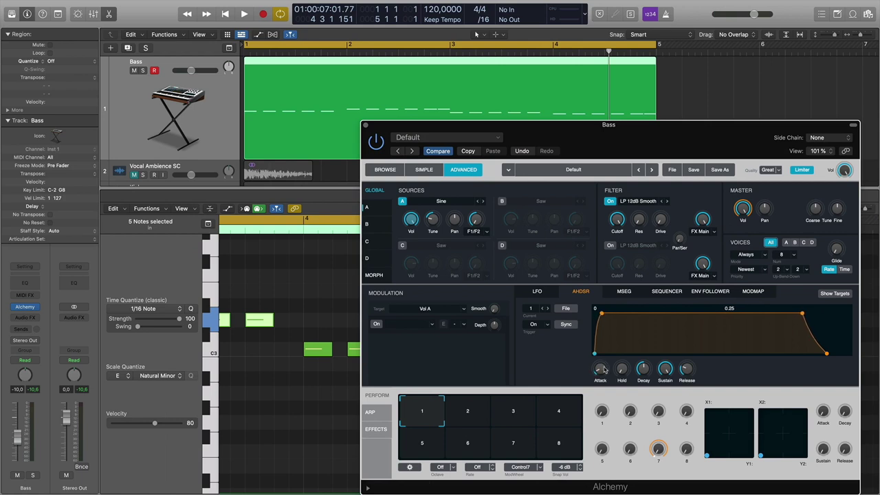
pyautogui.moveTo(687, 372); pyautogui.dragTo(688, 370)
pyautogui.moveTo(689, 369); pyautogui.dragTo(690, 368)
pyautogui.press('space')
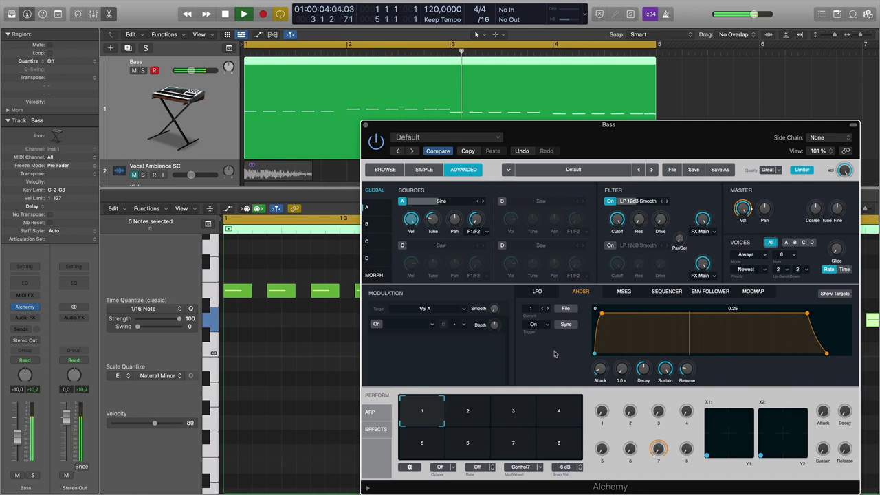
pyautogui.press('space')
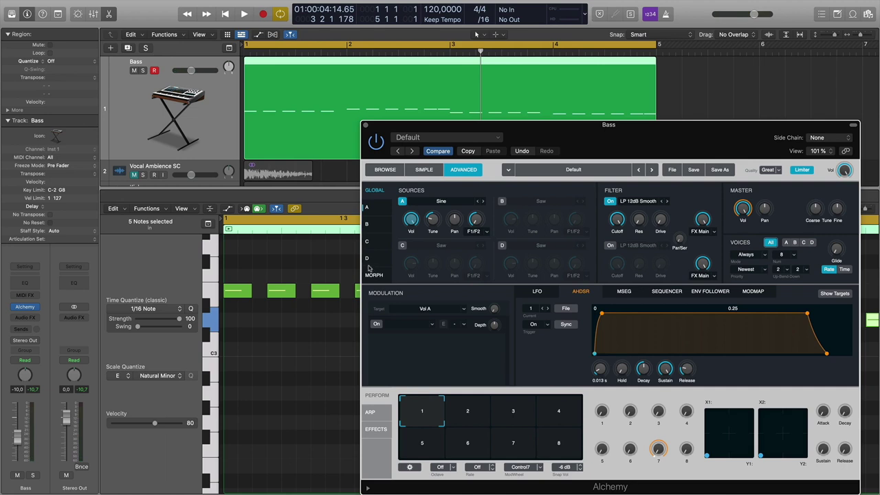
# Close the Piano Roll and move the Alchemy window back over the middle of the arrangement
pyautogui.click(302, 187)
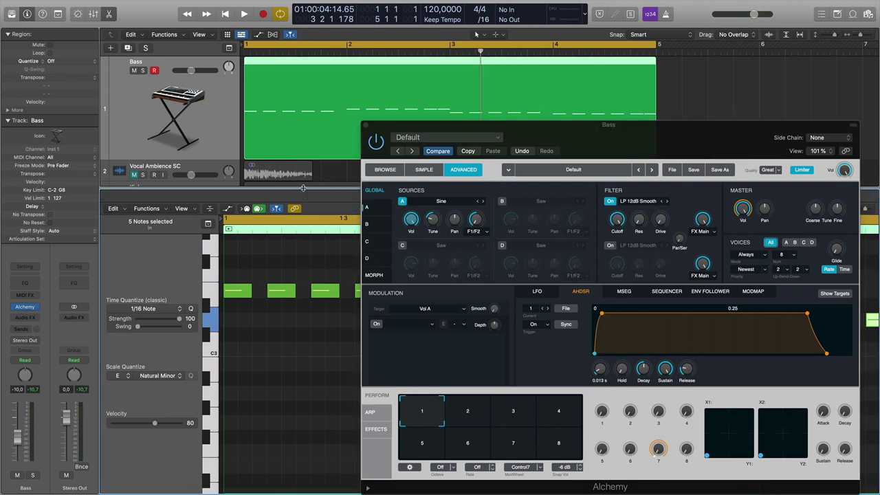
pyautogui.press('e')
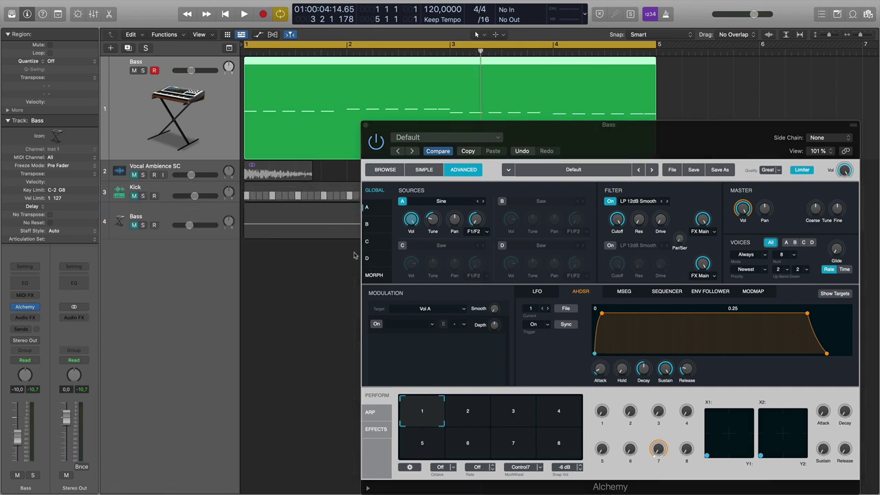
pyautogui.moveTo(601, 373)
pyautogui.moveTo(692, 372)
pyautogui.moveTo(535, 130); pyautogui.dragTo(336, 104)
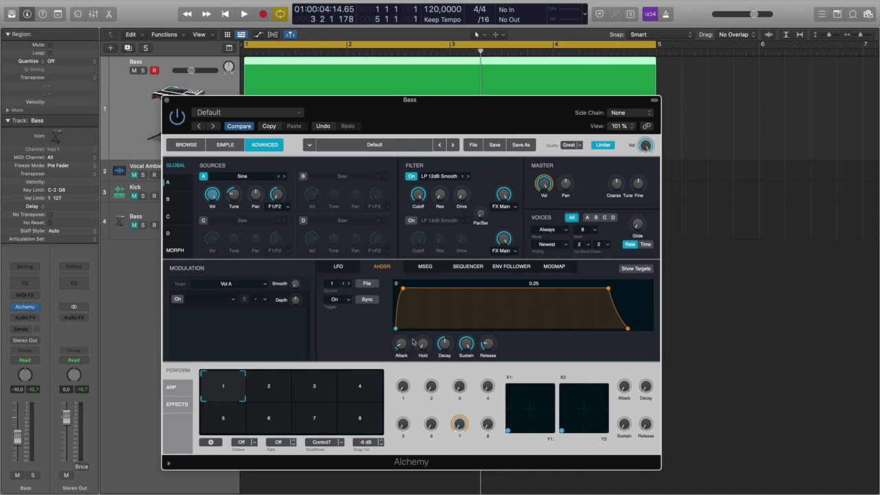
# Bring the first AHDSR envelope's attack and release down to 0 s and raise both slightly to short times
pyautogui.moveTo(402, 344); pyautogui.dragTo(412, 394)
pyautogui.moveTo(487, 344); pyautogui.dragTo(498, 448)
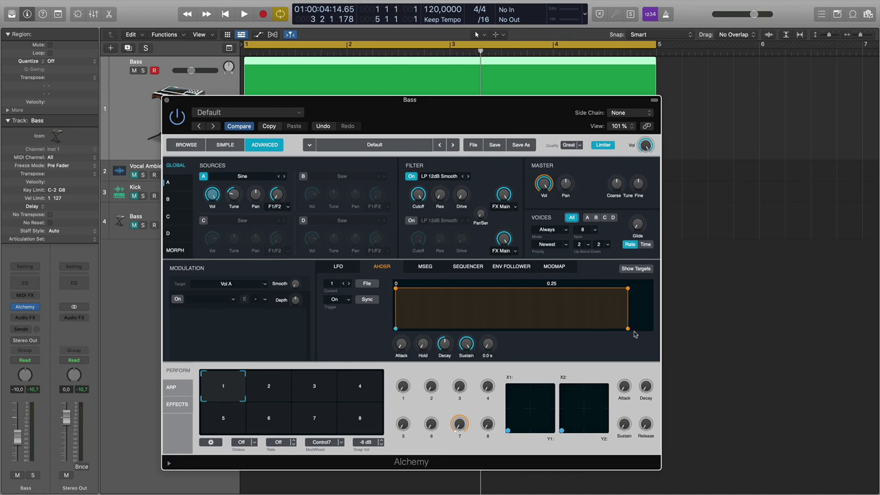
pyautogui.moveTo(487, 345); pyautogui.dragTo(489, 335)
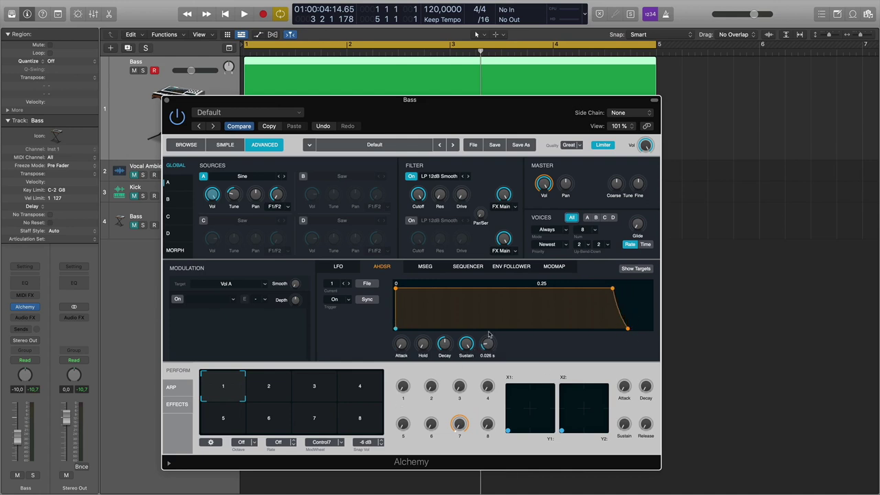
pyautogui.moveTo(399, 347); pyautogui.dragTo(398, 341)
pyautogui.moveTo(487, 346); pyautogui.dragTo(489, 353)
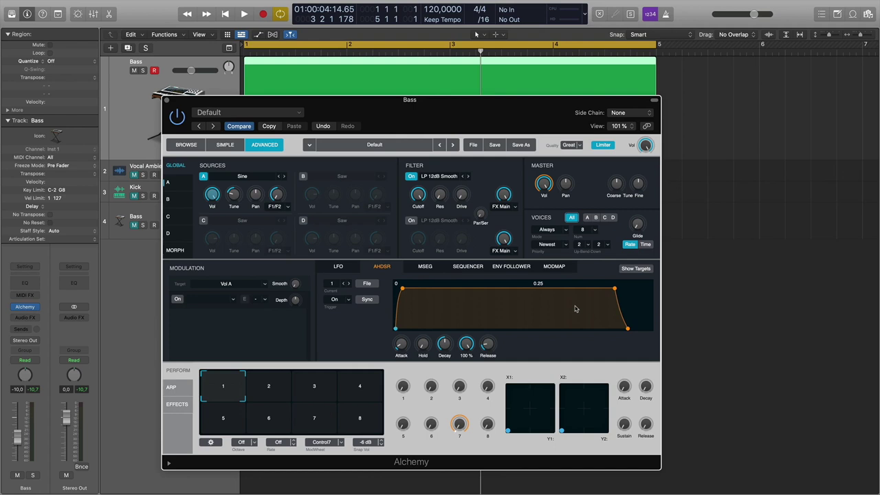
# Keep the envelope trigger On, assign a new AHDSR envelope to modulate Vol A and set its release to 0.0 s
pyautogui.moveTo(407, 352)
pyautogui.click(335, 299)
pyautogui.click(332, 296)
pyautogui.click(233, 299)
pyautogui.moveTo(226, 320)
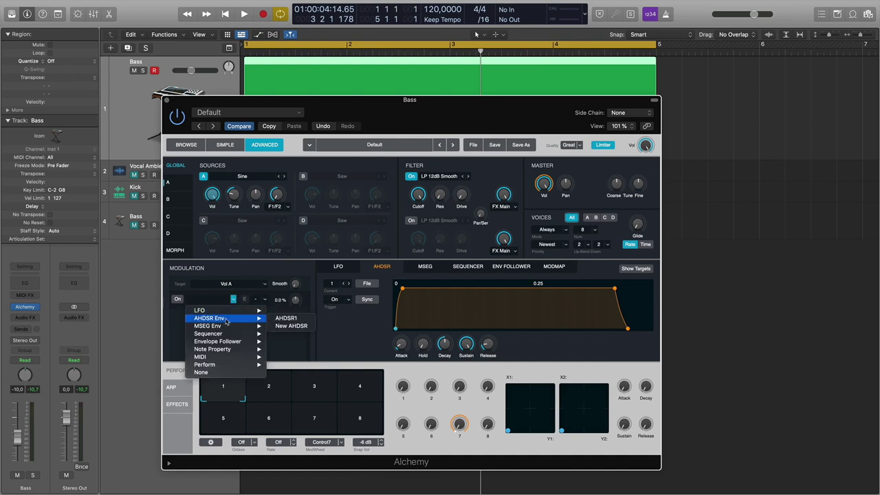
pyautogui.click(290, 326)
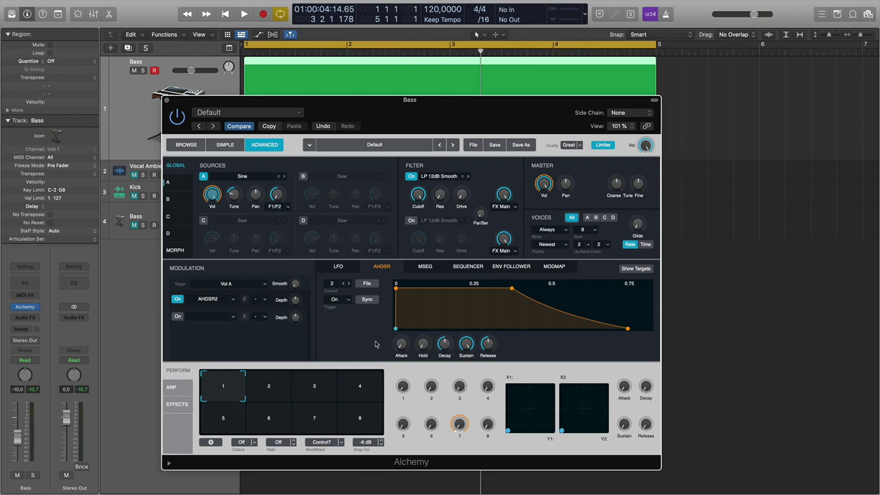
pyautogui.moveTo(488, 345); pyautogui.dragTo(493, 452)
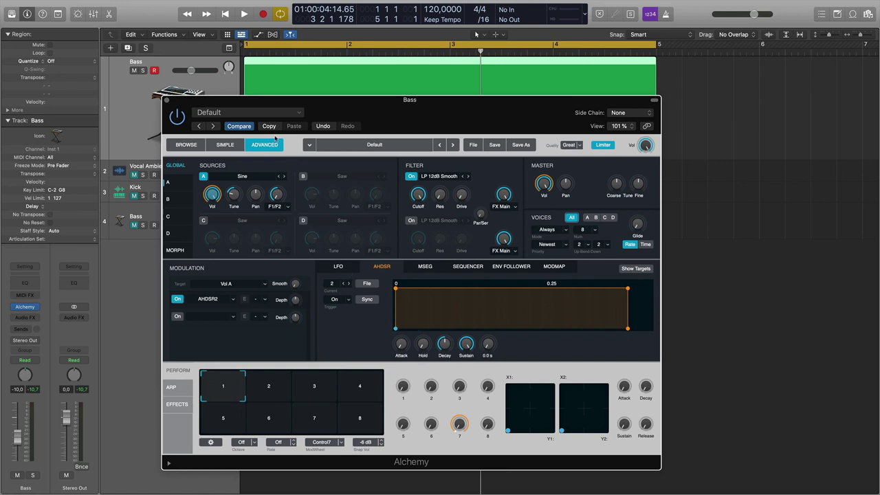
# Close the Alchemy window and solo the Vocal Ambience SC track
pyautogui.click(166, 101)
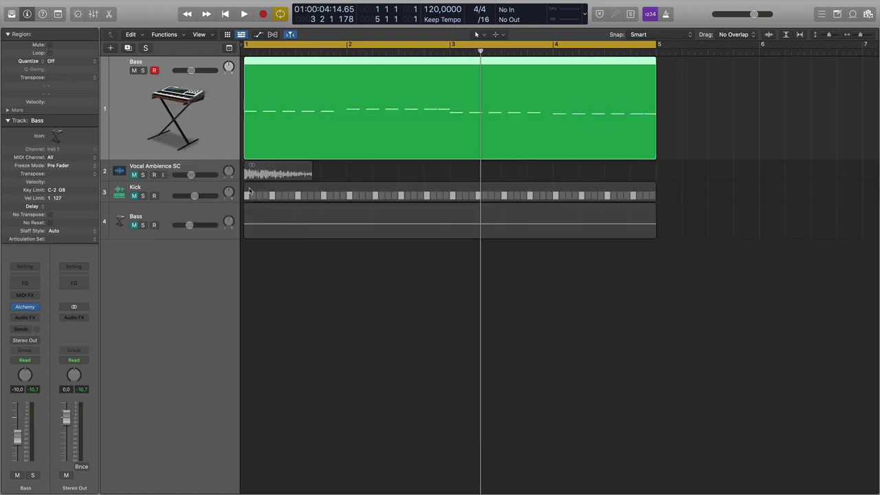
pyautogui.click(142, 175)
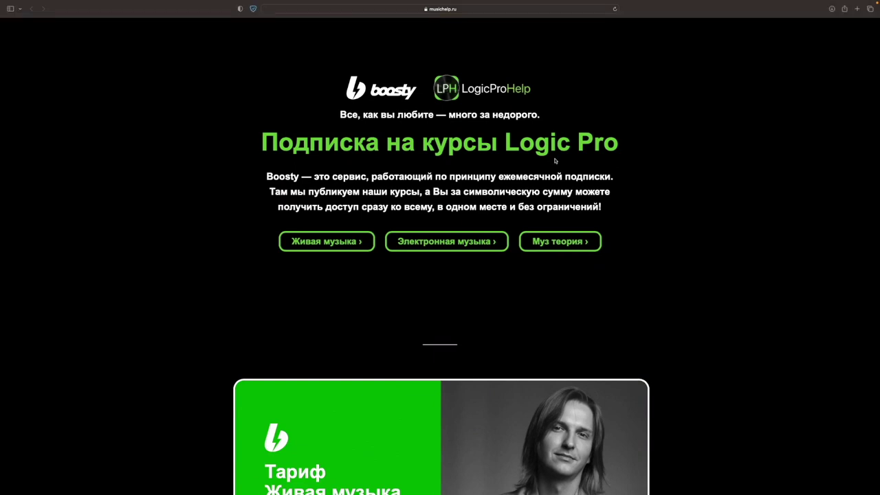
# Switch to the browser and look through the Logic Pro course subscription plans on the musichelp.ru page
pyautogui.scroll(-1, 550, 164)
pyautogui.scroll(-5, 731, 179)
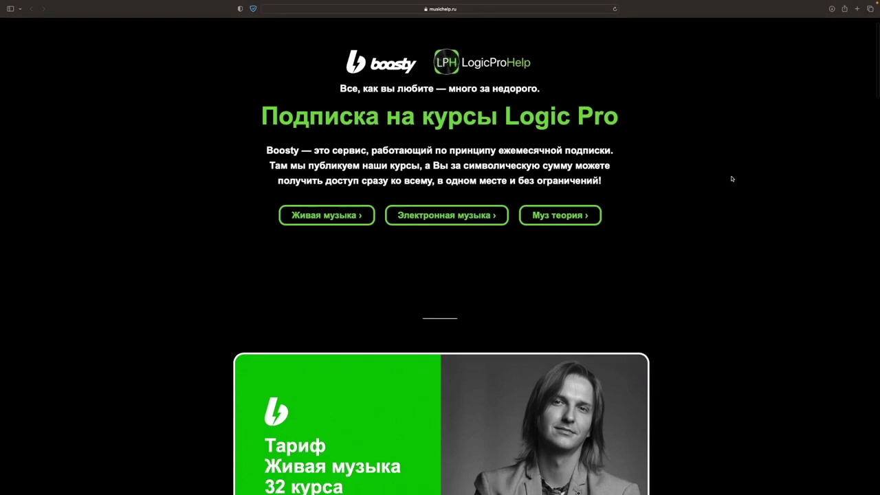
pyautogui.scroll(-4, 731, 179)
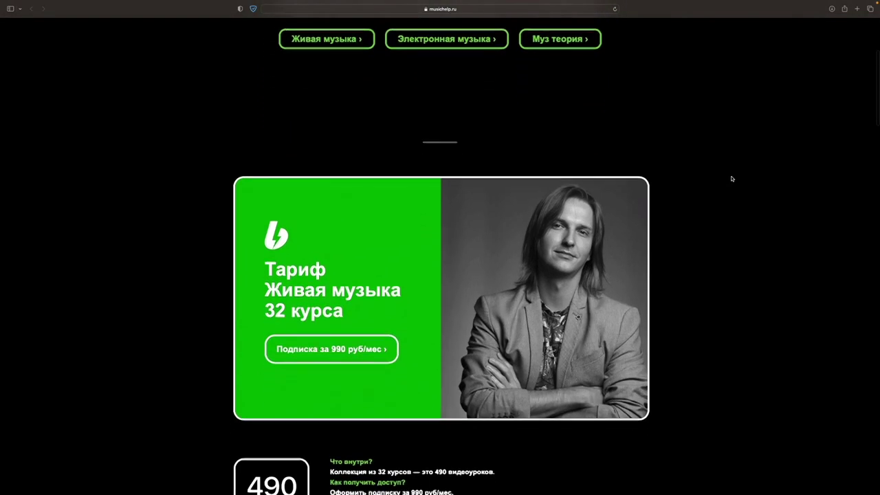
pyautogui.scroll(-5, 731, 178)
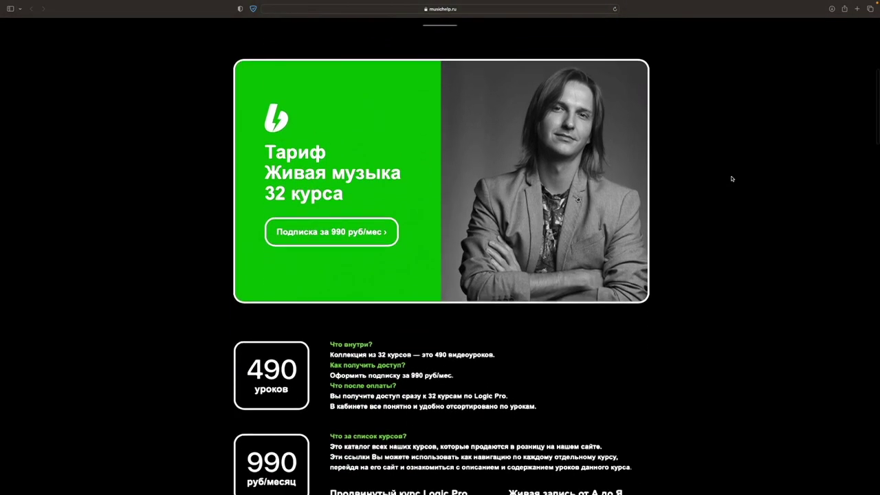
pyautogui.scroll(-5, 731, 179)
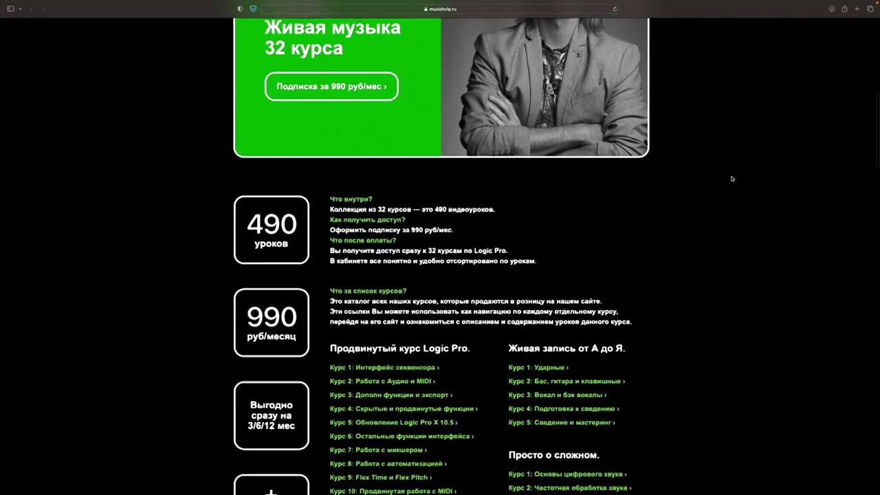
pyautogui.scroll(-2, 732, 179)
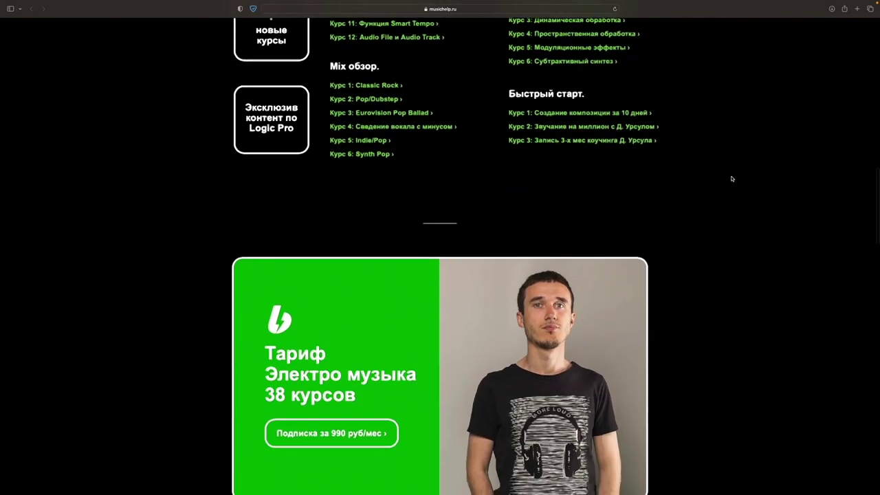
# Look through the course lists of the three subscription plans on the musichelp.ru page
pyautogui.scroll(-7, 732, 178)
pyautogui.scroll(-7, 731, 179)
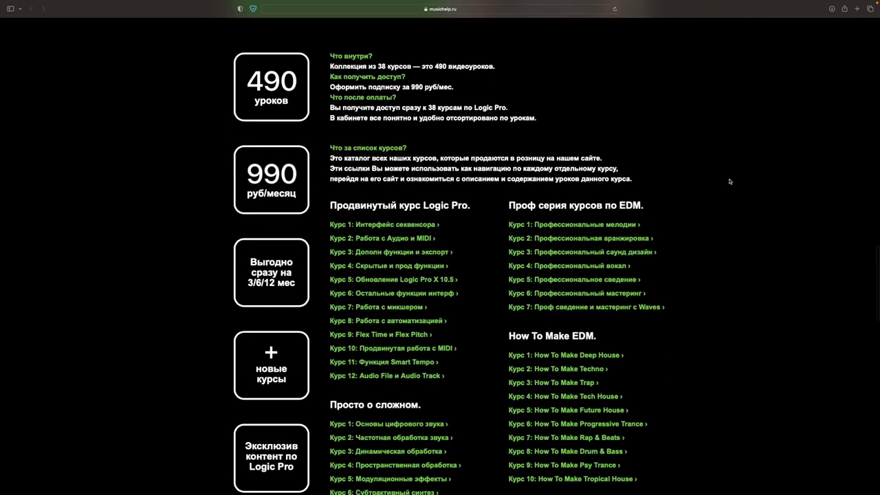
pyautogui.scroll(-5, 732, 179)
pyautogui.scroll(-8, 562, 246)
pyautogui.scroll(-10, 574, 244)
pyautogui.scroll(-6, 576, 252)
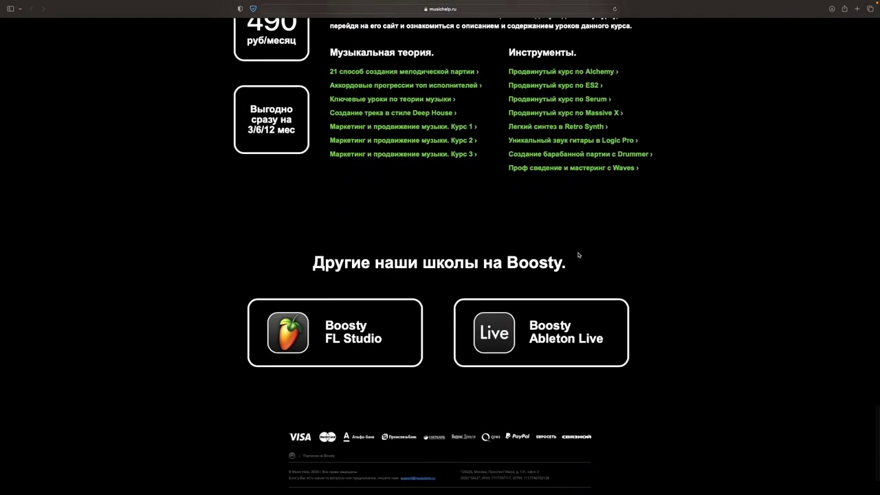
pyautogui.scroll(20, 578, 255)
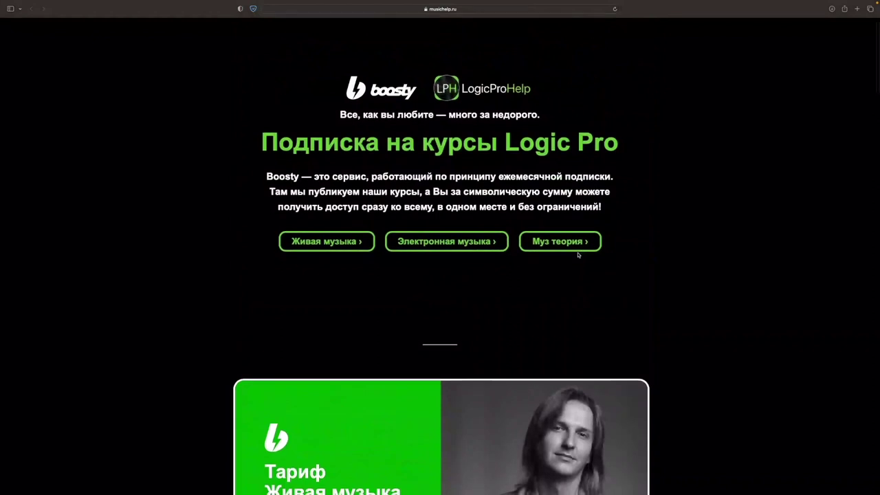
pyautogui.scroll(-8, 579, 255)
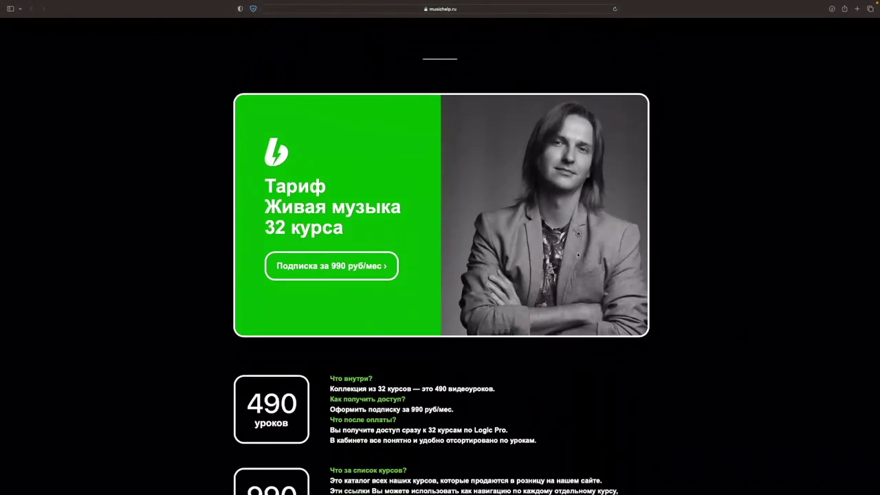
pyautogui.scroll(8, 578, 255)
# Start subscribing to the Живая музыка plan for 990 руб/мес on Boosty and sign in through VK
pyautogui.click(314, 242)
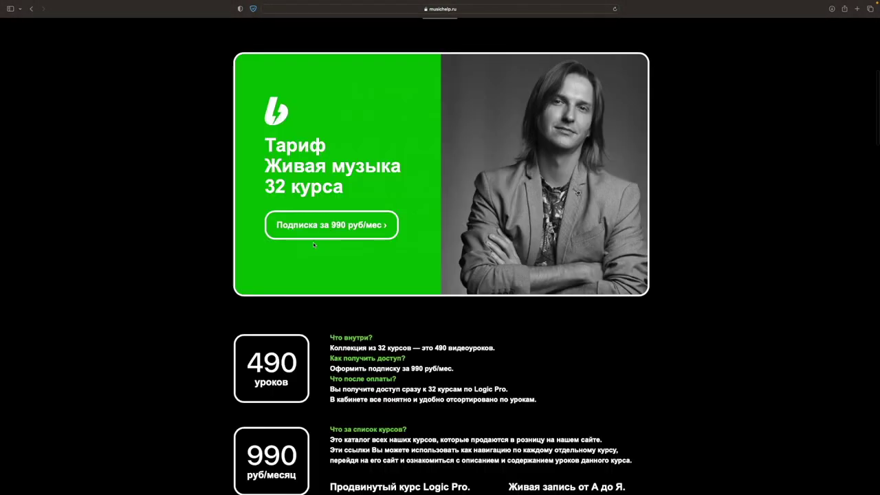
pyautogui.click(317, 234)
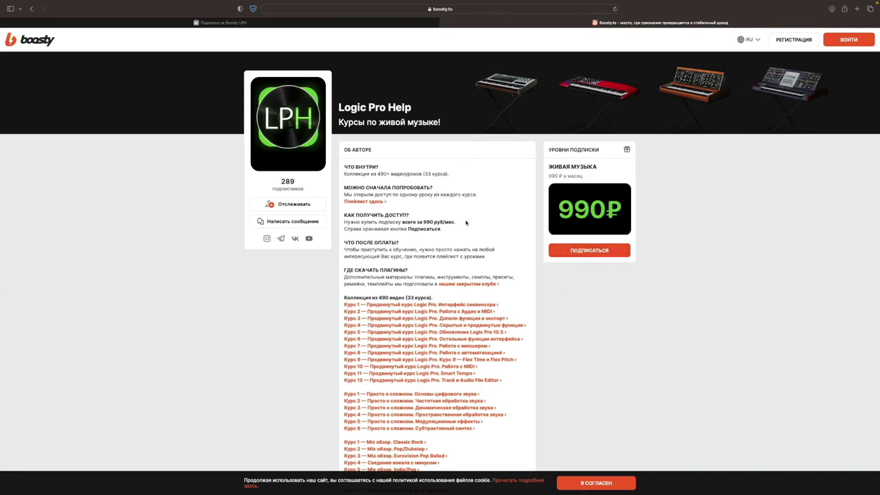
pyautogui.click(564, 251)
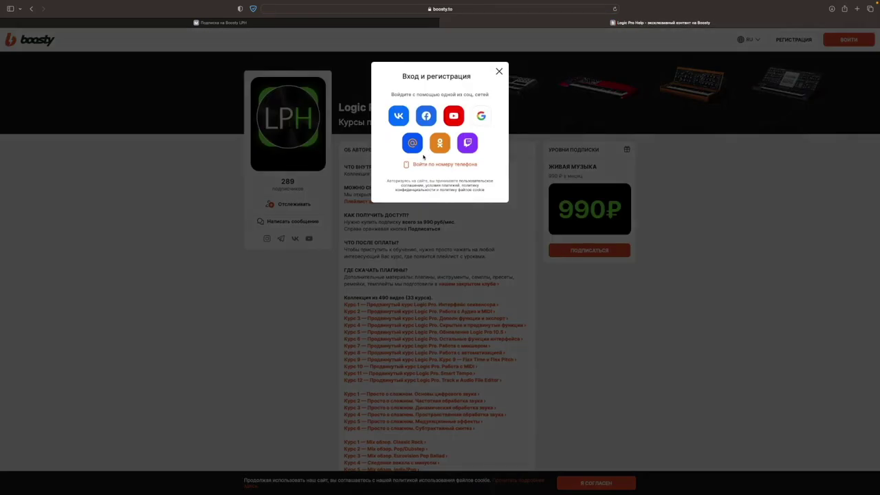
pyautogui.click(399, 116)
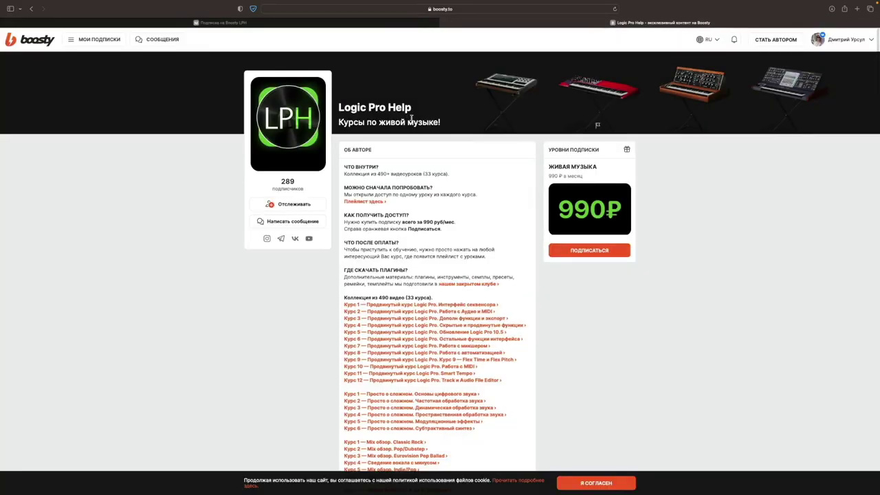
# Compare the longer subscription periods, pick 1 month, proceed to the payment methods and dismiss the purchase
pyautogui.click(491, 145)
pyautogui.click(515, 145)
pyautogui.click(352, 144)
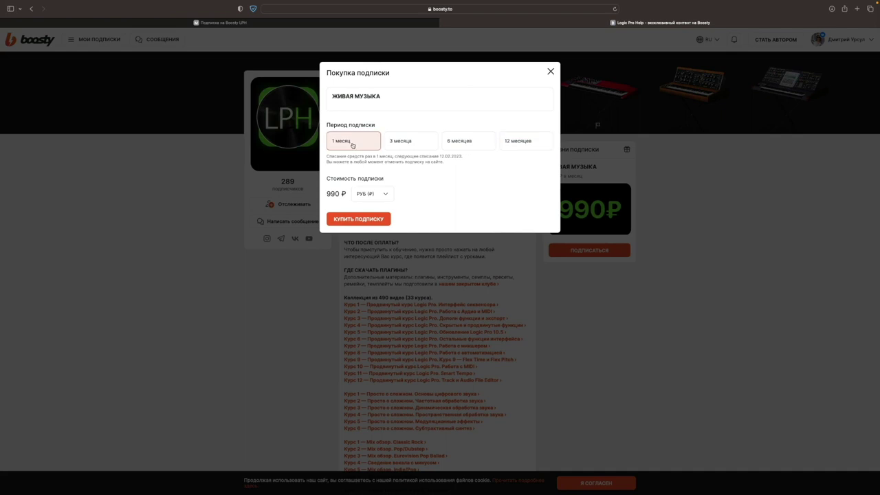
pyautogui.click(375, 220)
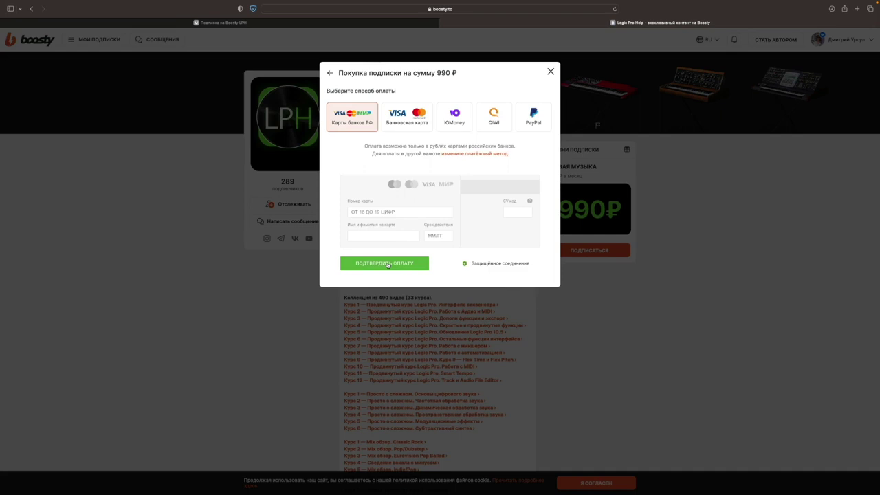
pyautogui.click(460, 305)
# Examine the course list on the Logic Pro Help Boosty page and return to the musichelp.ru page
pyautogui.scroll(-2, 458, 305)
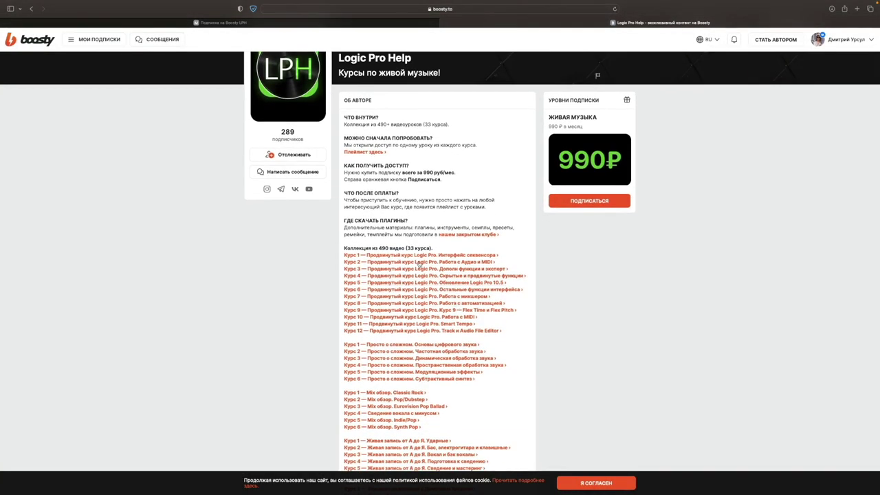
pyautogui.scroll(-1, 397, 359)
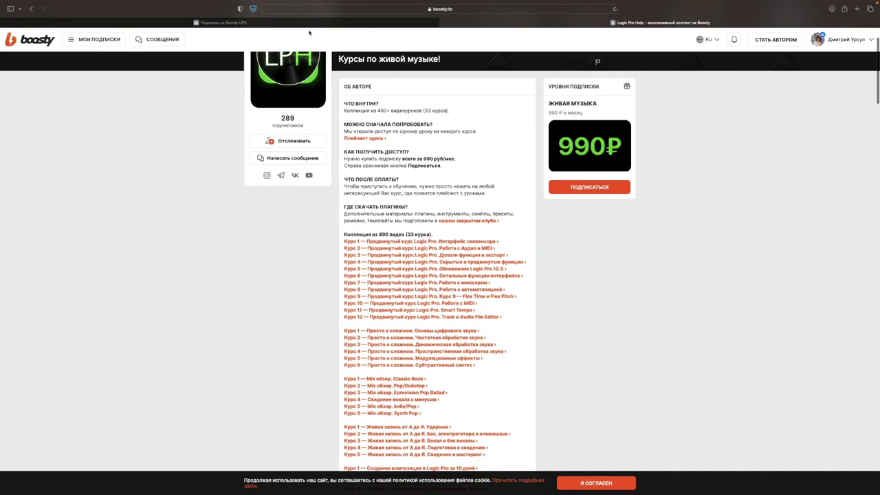
pyautogui.click(309, 24)
pyautogui.scroll(5, 399, 191)
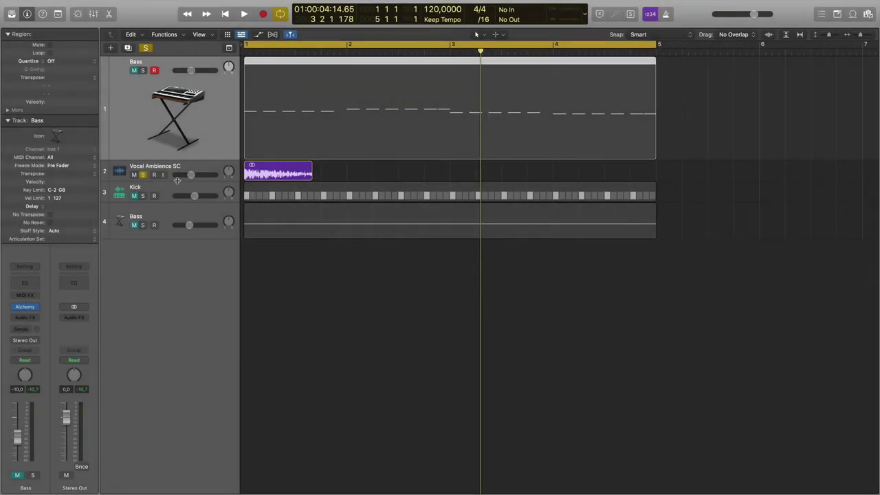
# Switch to Logic Pro, enlarge the Vocal Ambience SC track and play its region from the start
pyautogui.moveTo(177, 181); pyautogui.dragTo(177, 241)
pyautogui.click(245, 53)
pyautogui.press('super+Right')
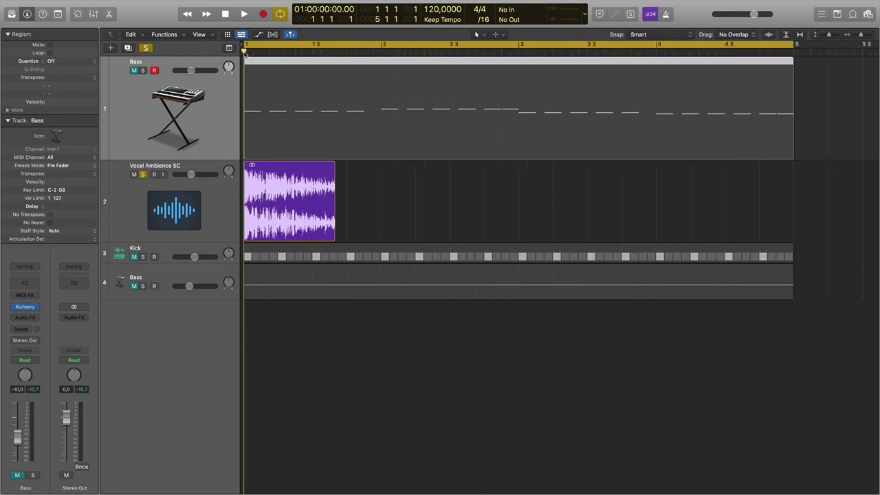
pyautogui.press('super+Right')
pyautogui.press('super+Right')
pyautogui.press('super+Right')
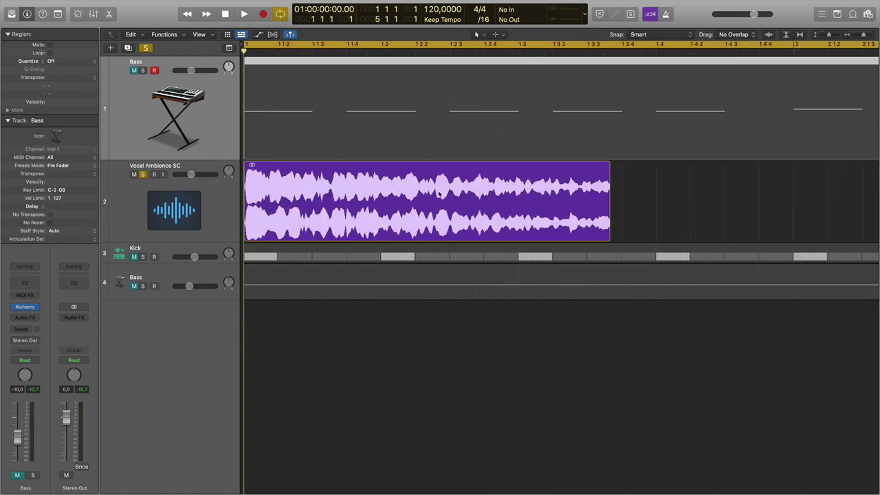
pyautogui.press('space')
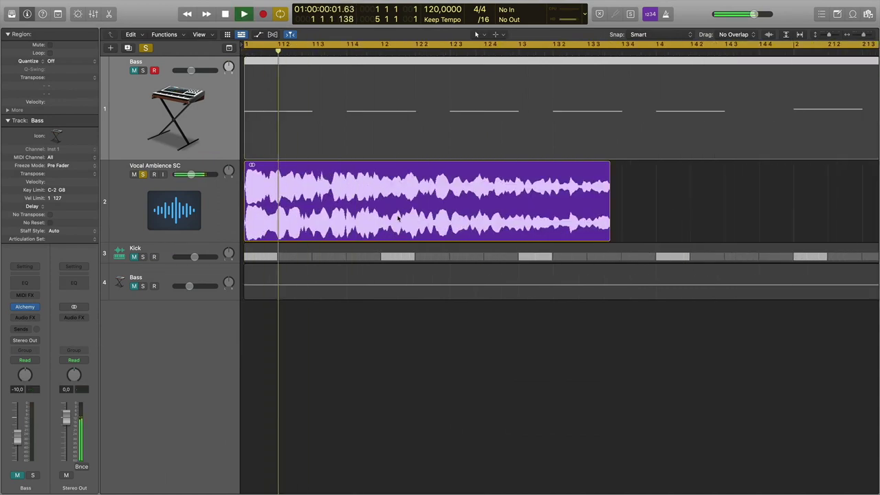
pyautogui.press('space')
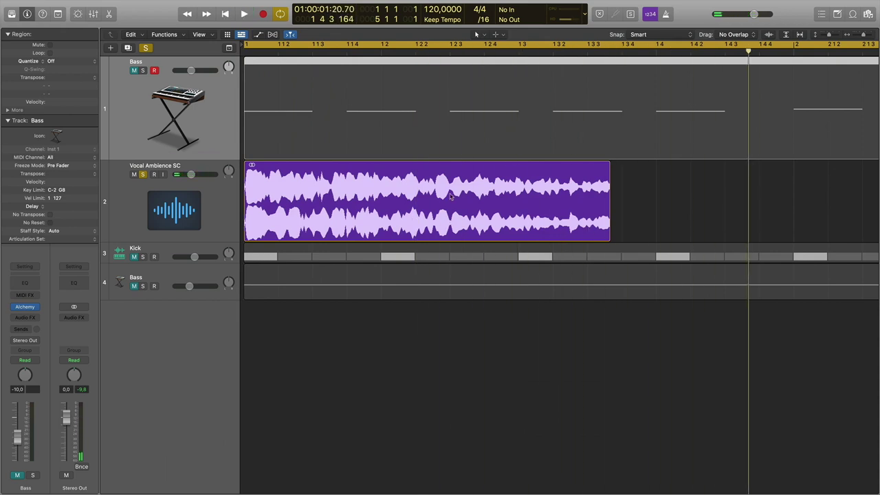
# Play the Vocal Ambience SC region from about beat 2 of bar 1 past its end
pyautogui.press('super+Left')
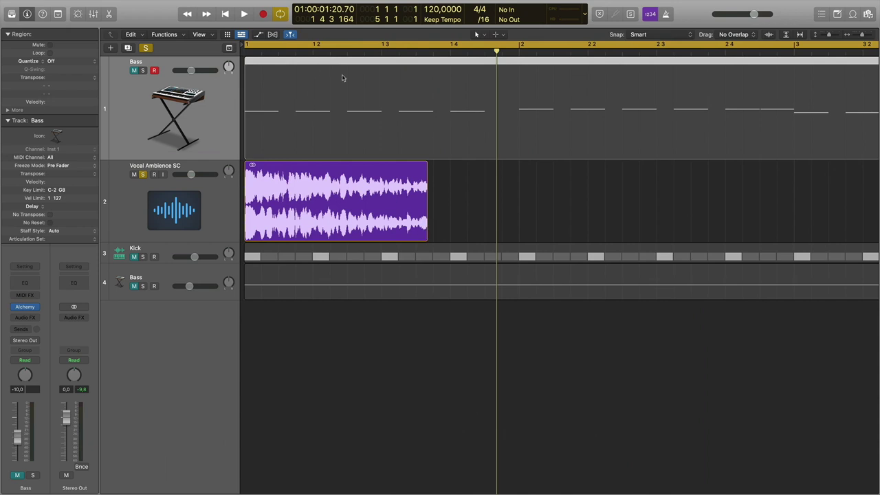
pyautogui.click(309, 52)
pyautogui.press('space')
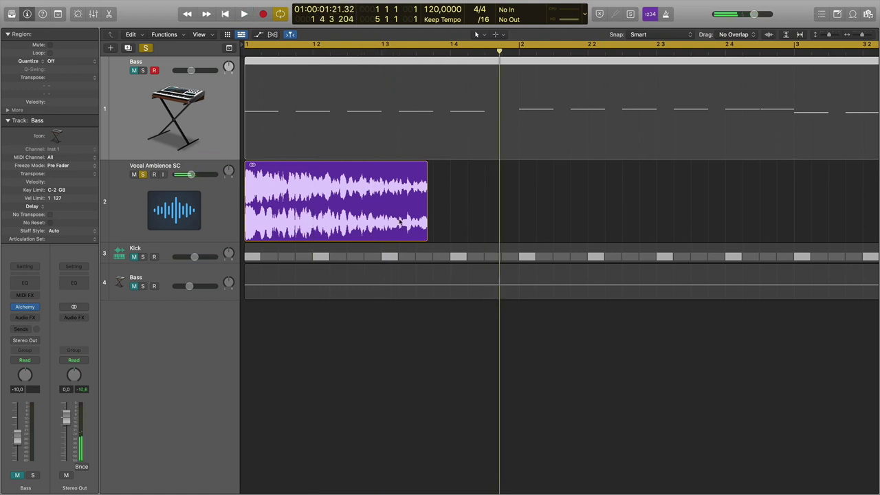
# Try extending the end of the Vocal Ambience SC region to about bar 2 beat 2 and undo it
pyautogui.moveTo(427, 227); pyautogui.dragTo(588, 225)
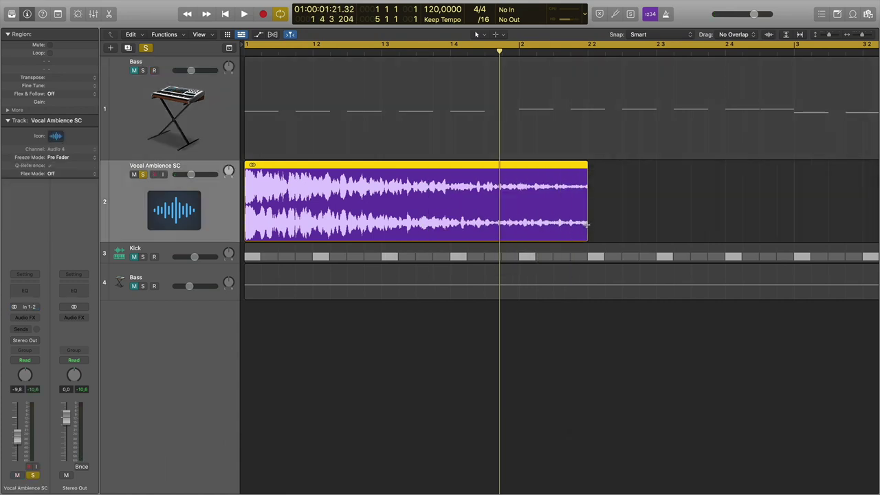
pyautogui.press('super+z')
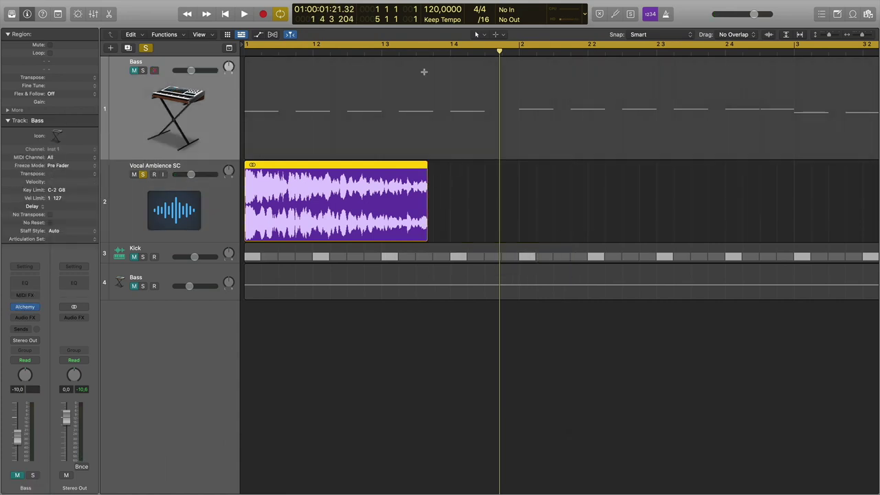
# Add a short fade-out at the end of the Vocal Ambience SC region with the Fade Tool
pyautogui.press('super+Right')
pyautogui.press('super+Right')
pyautogui.press('super+Left')
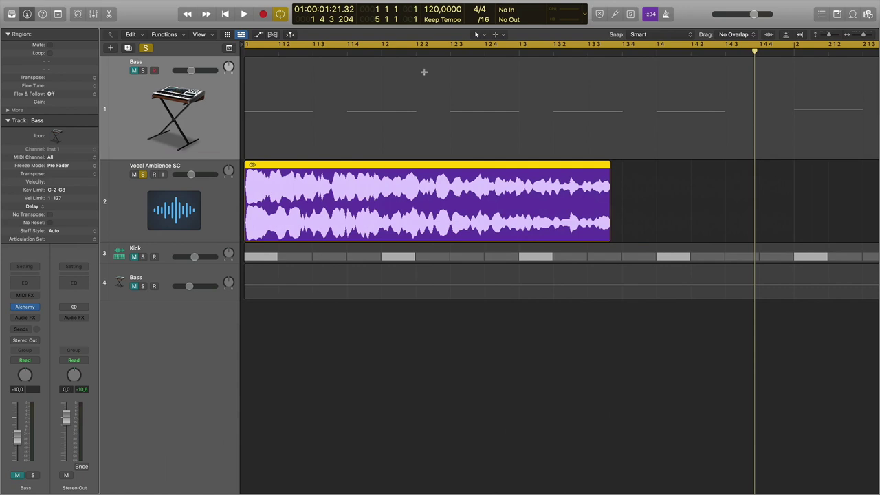
pyautogui.press('super+Left')
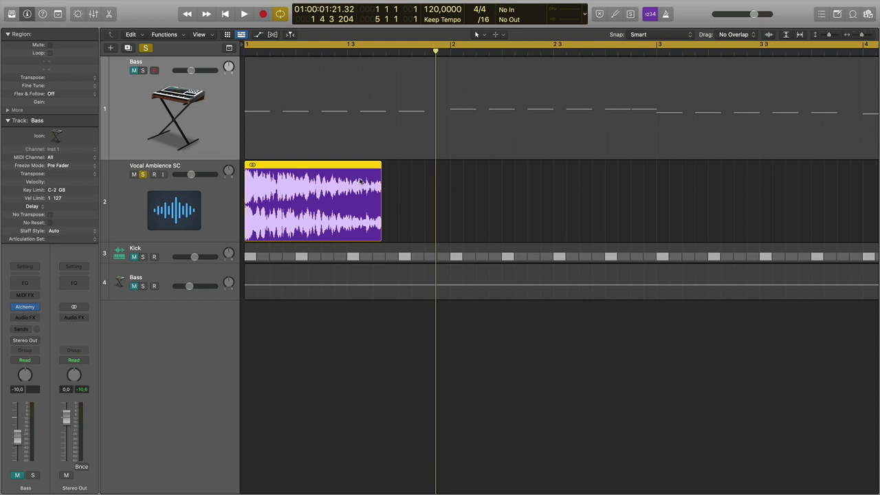
pyautogui.press('t')
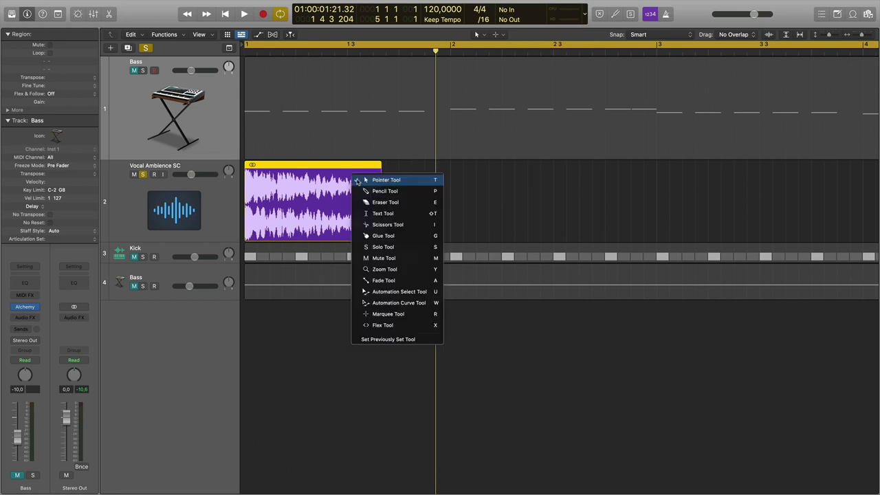
pyautogui.click(384, 281)
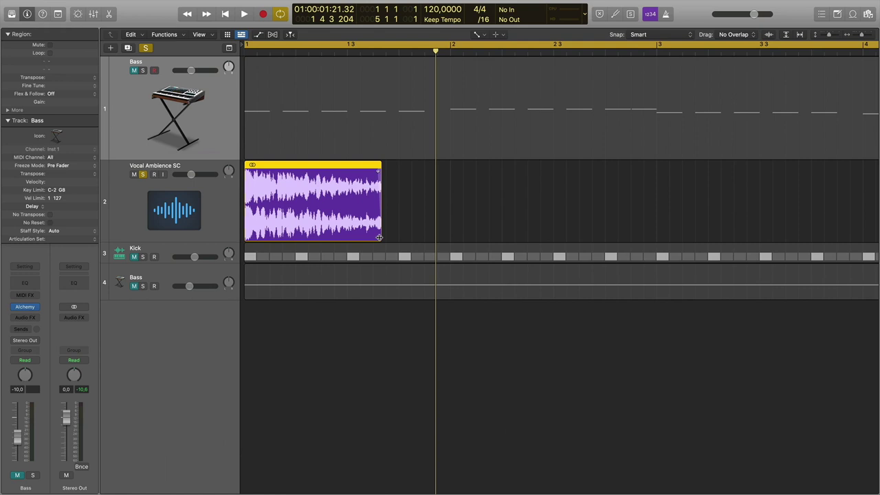
# Play the faded Vocal Ambience SC region from the start and switch back to the Pointer Tool
pyautogui.click(245, 51)
pyautogui.press('space')
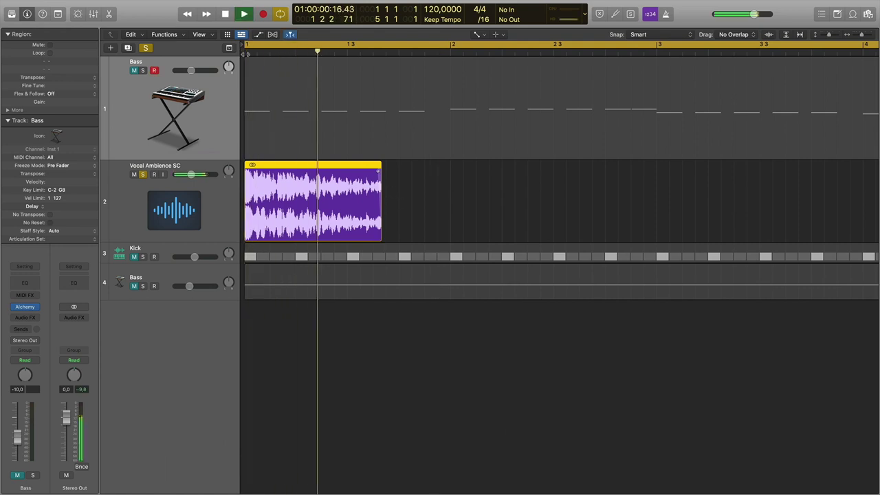
pyautogui.press('space')
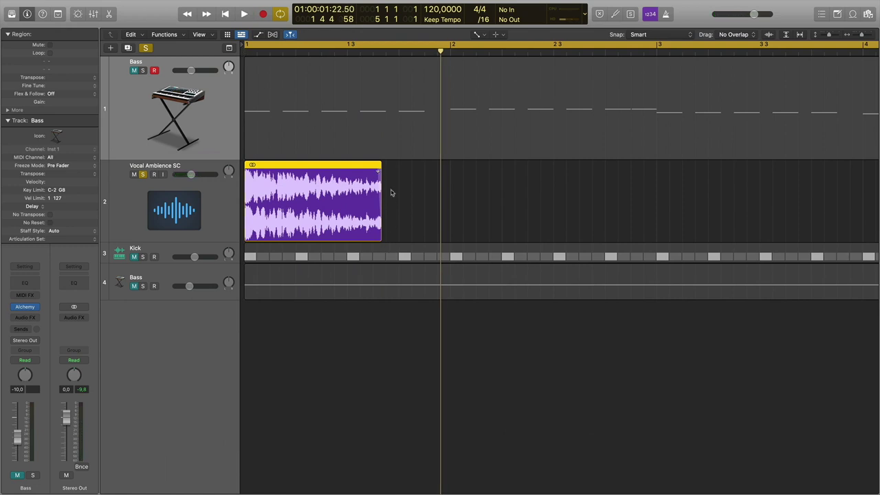
pyautogui.press('t')
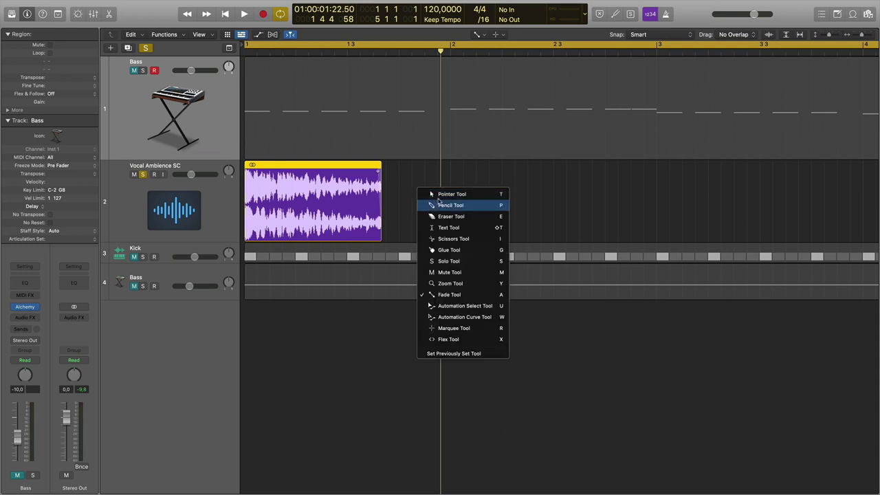
pyautogui.click(424, 193)
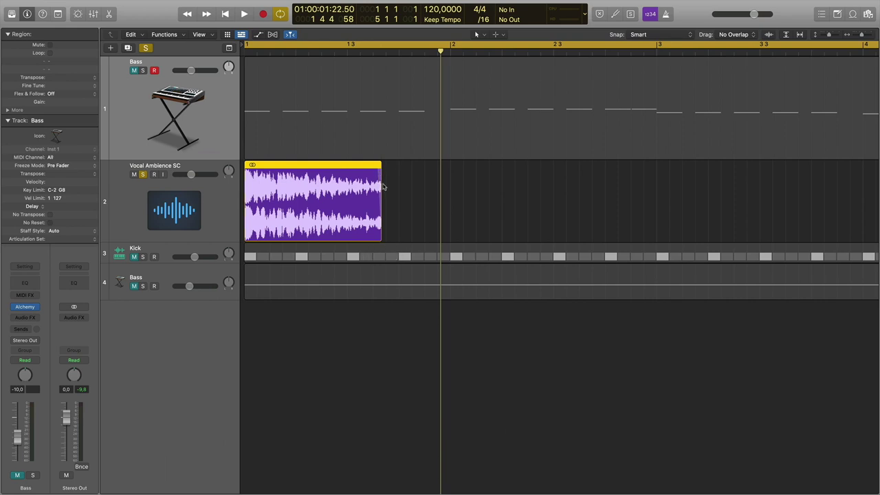
# Solo the Kick track instead of Vocal Ambience SC, return the playhead to the start and enlarge the Kick track
pyautogui.click(143, 175)
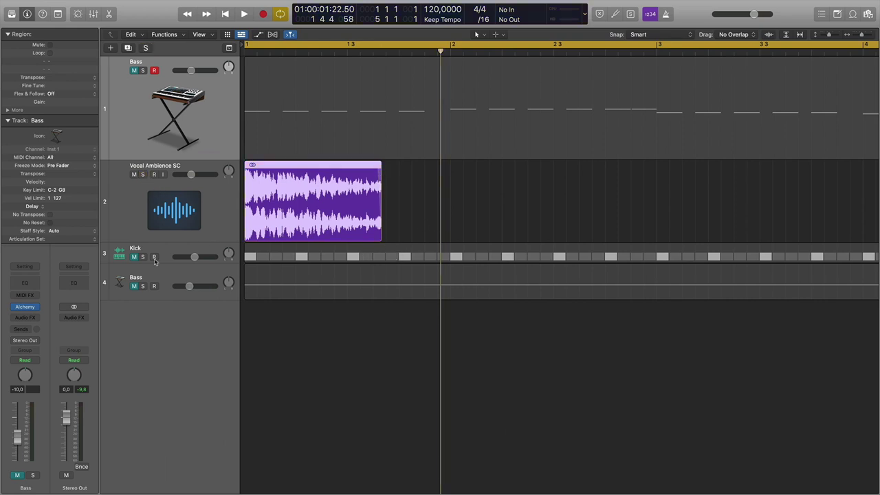
pyautogui.click(143, 256)
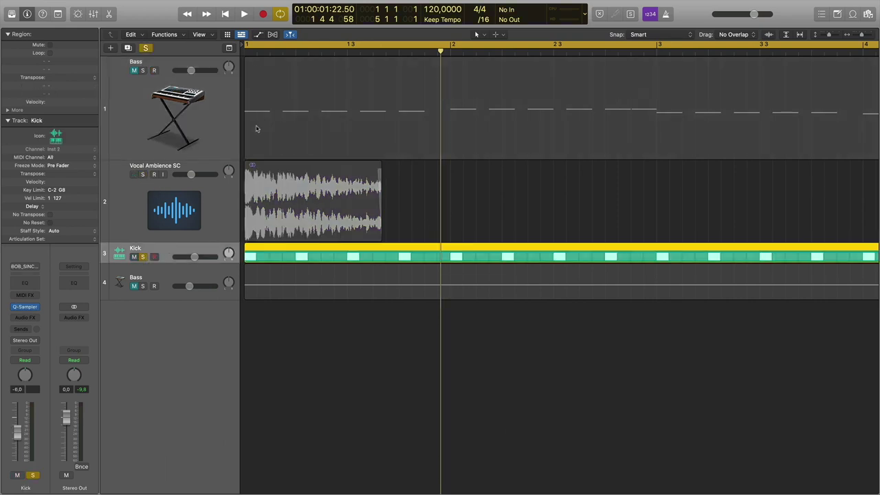
pyautogui.press('Return')
pyautogui.click(215, 267)
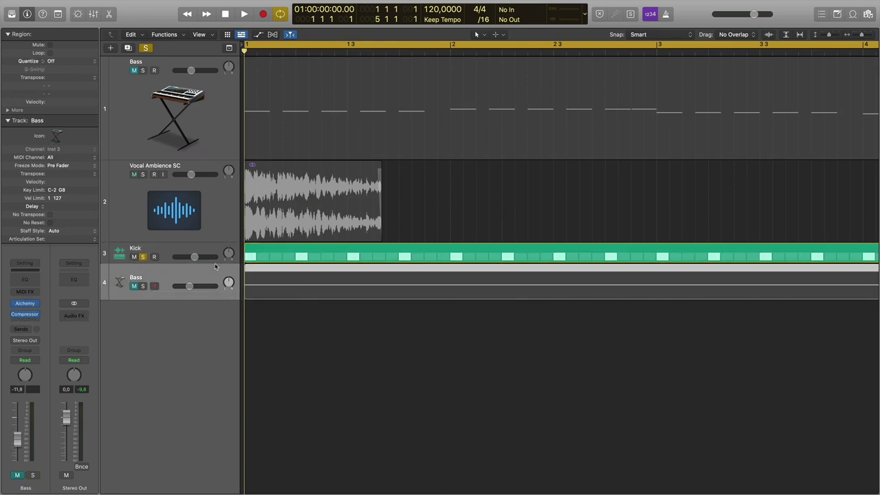
pyautogui.moveTo(215, 262); pyautogui.dragTo(215, 294)
pyautogui.click(190, 261)
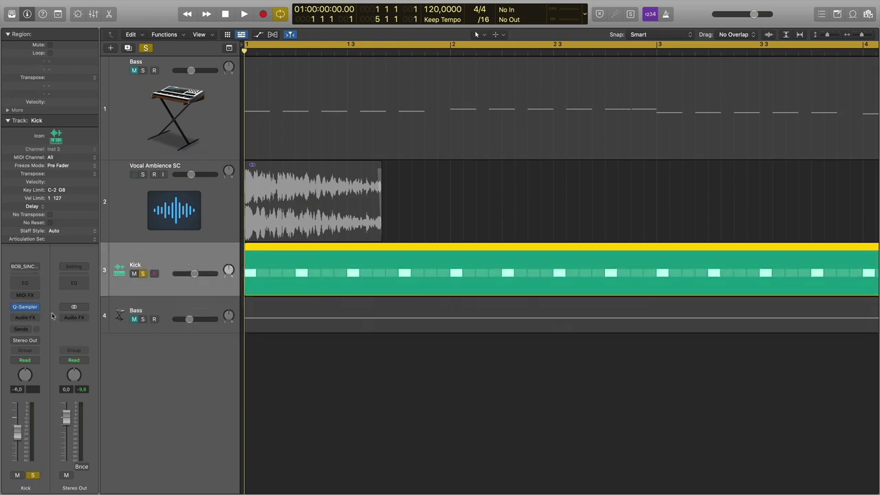
# Open the Kick track's Quick Sampler, move its window slightly down and start playback of the kick
pyautogui.click(22, 308)
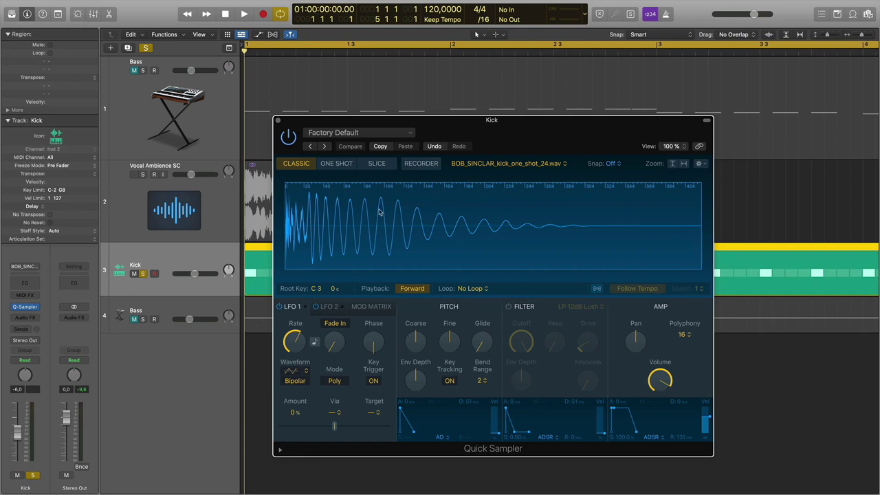
pyautogui.moveTo(462, 125); pyautogui.dragTo(459, 145)
pyautogui.press('space')
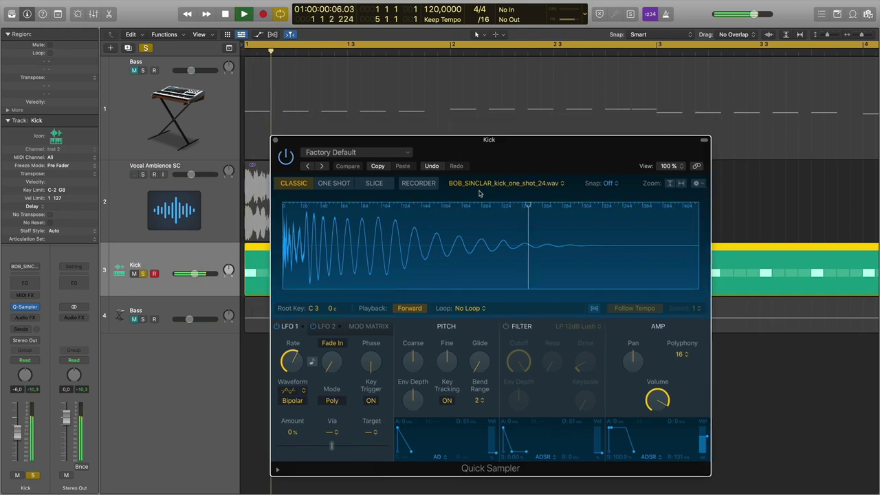
# Stop the kick playback and try Quick Sampler's One Shot mode before returning it to Classic mode
pyautogui.press('space')
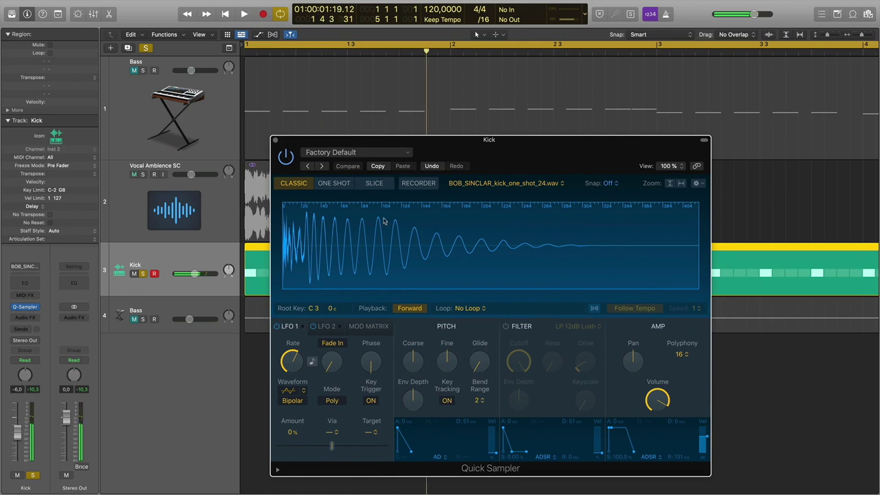
pyautogui.click(334, 183)
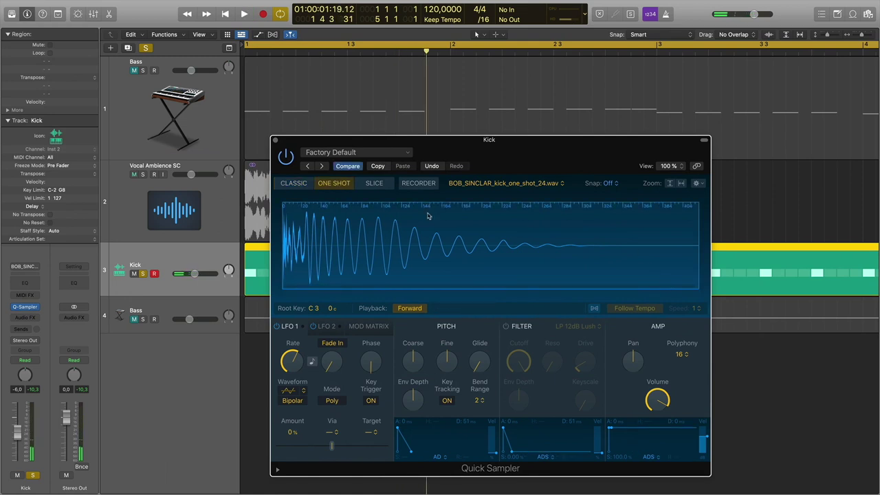
pyautogui.click(308, 184)
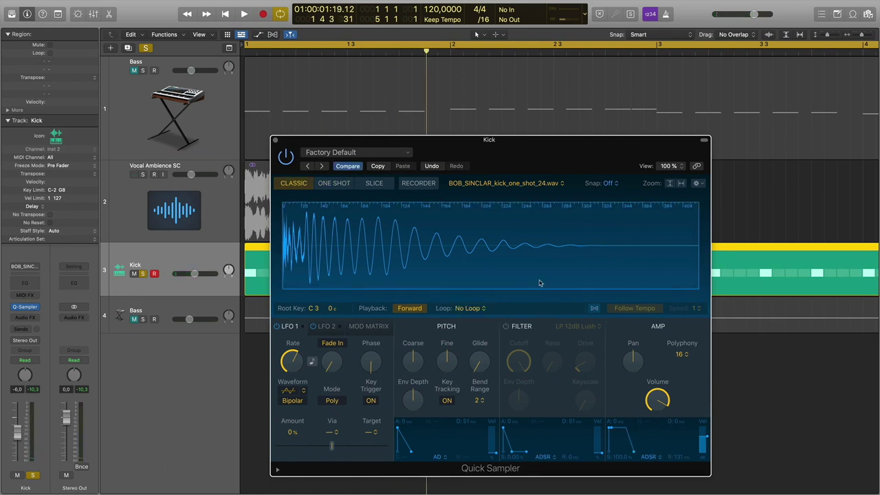
# Try shortening the kick sample in Quick Sampler to a Sample End of 0.102 s and of 0.133 s, playing each version
pyautogui.moveTo(702, 294); pyautogui.dragTo(385, 293)
pyautogui.press('space')
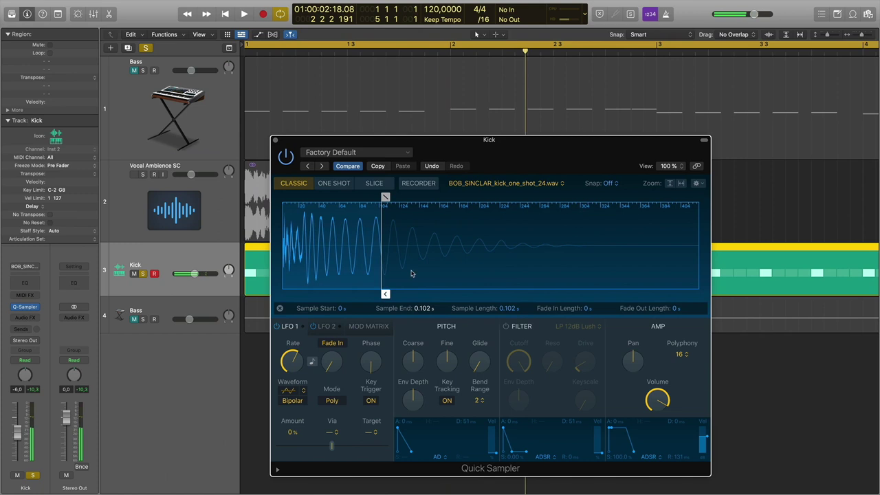
pyautogui.moveTo(385, 293)
pyautogui.mouseDown()
pyautogui.moveTo(431, 293)
pyautogui.moveTo(416, 294)
pyautogui.mouseUp()
pyautogui.press('space')
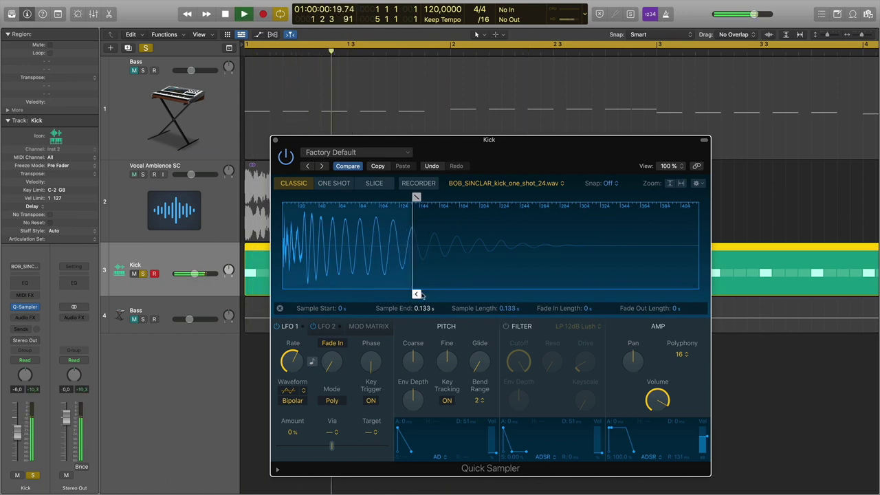
pyautogui.press('space')
# Try a 0.021 s fade-out at the end of the shortened kick sample and play the result
pyautogui.moveTo(416, 198); pyautogui.dragTo(397, 198)
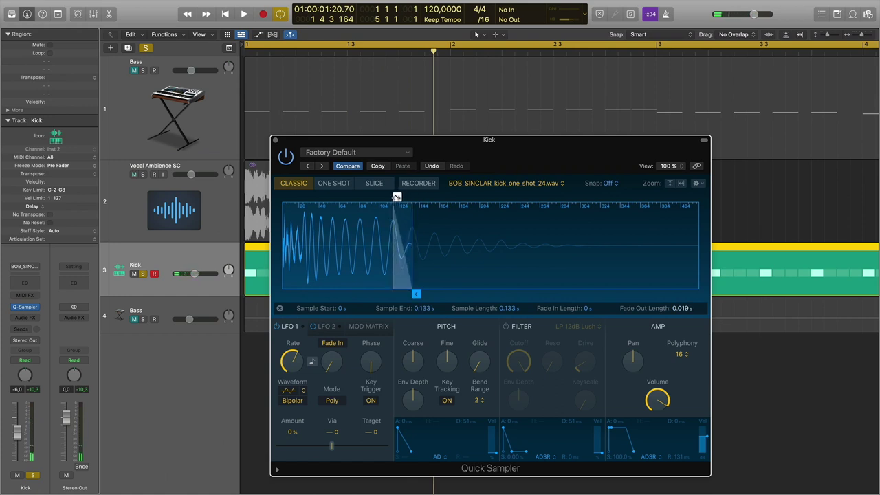
pyautogui.moveTo(684, 312); pyautogui.dragTo(684, 308)
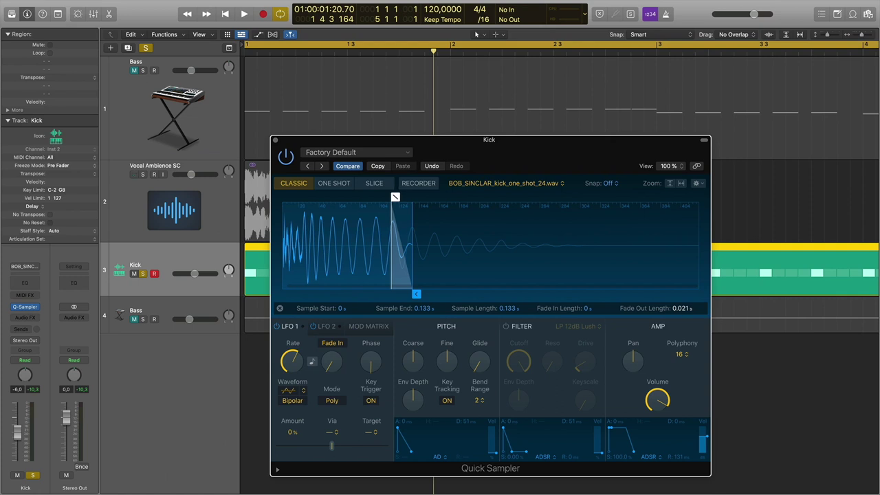
pyautogui.press('space')
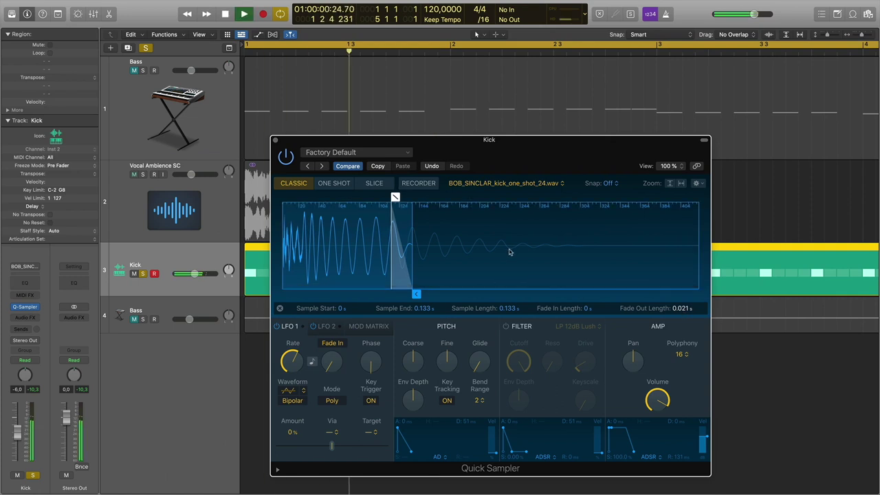
pyautogui.press('space')
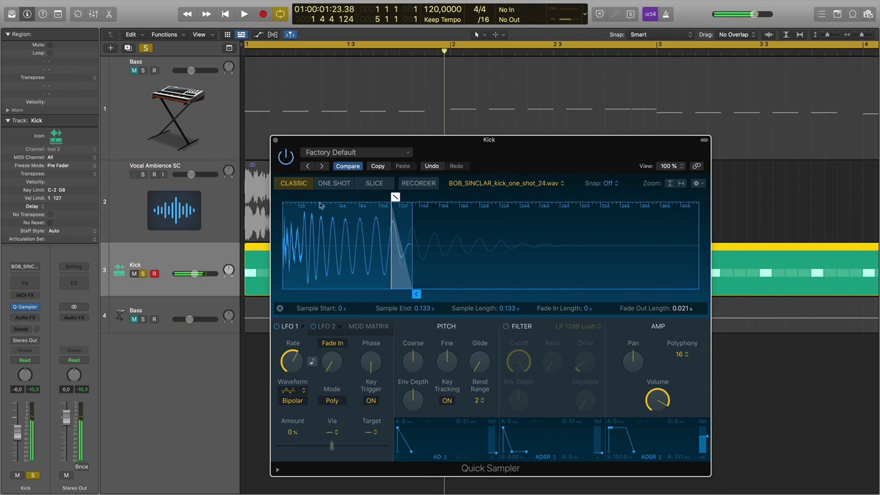
# Mute the Kick track and recheck the kick sample in Quick Sampler, leaving the plug-in window closed
pyautogui.click(275, 139)
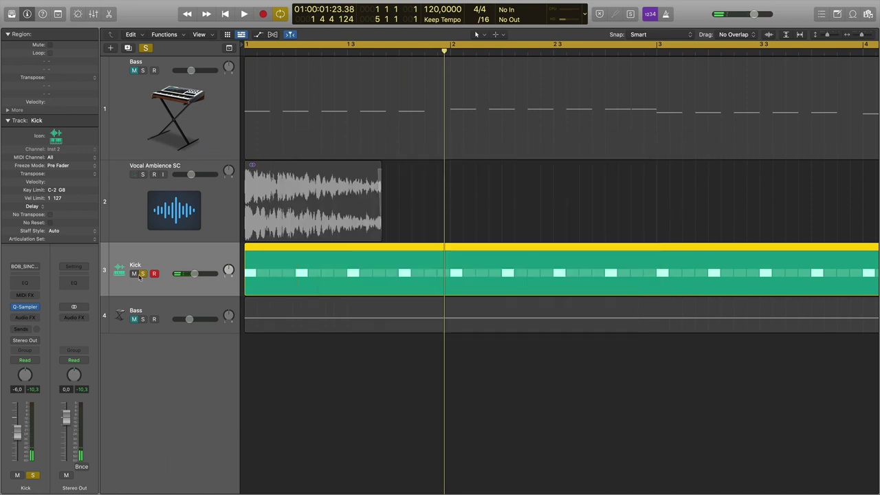
pyautogui.click(134, 274)
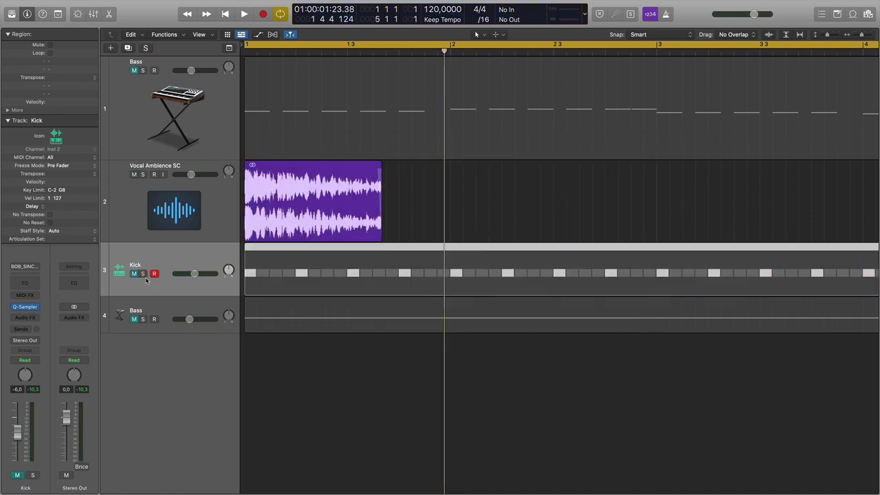
pyautogui.click(24, 307)
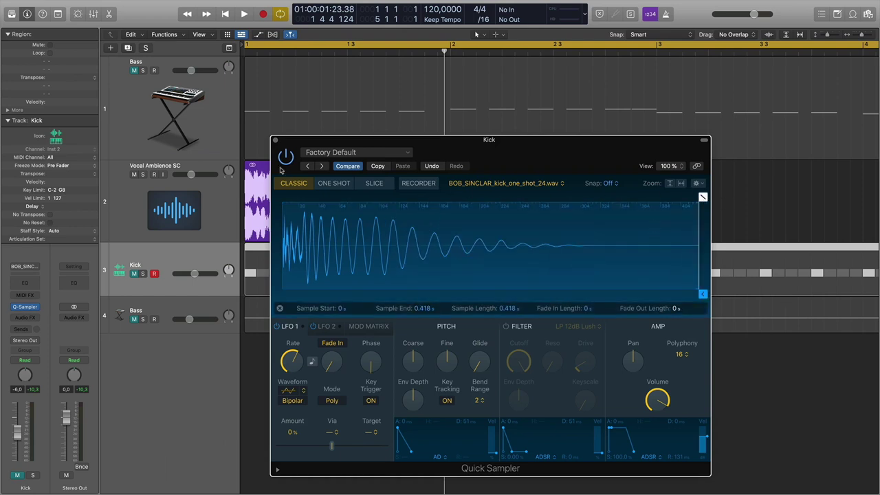
pyautogui.click(275, 141)
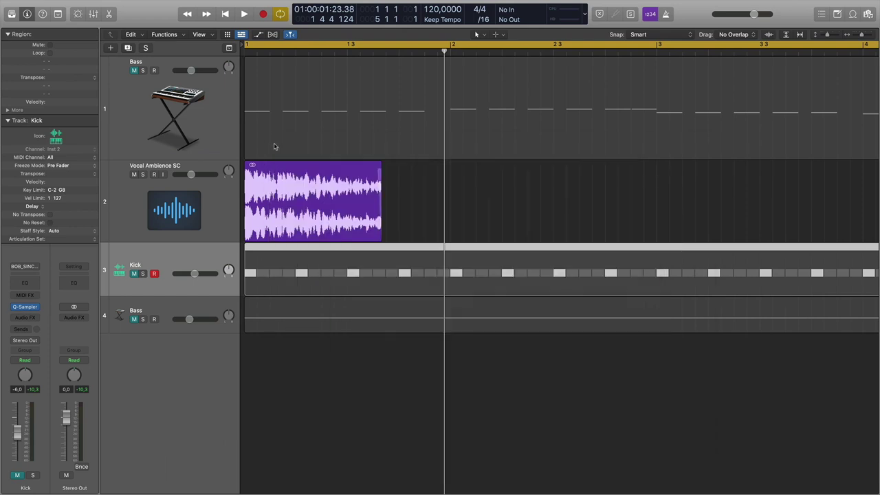
# Solo only the lower Bass track (track 4) and return the playhead to the start
pyautogui.click(143, 274)
pyautogui.click(142, 319)
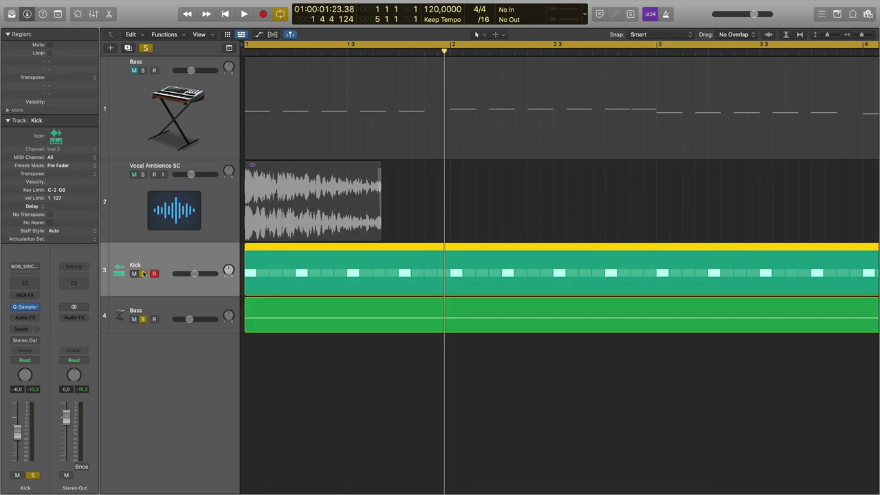
pyautogui.click(143, 274)
pyautogui.click(242, 51)
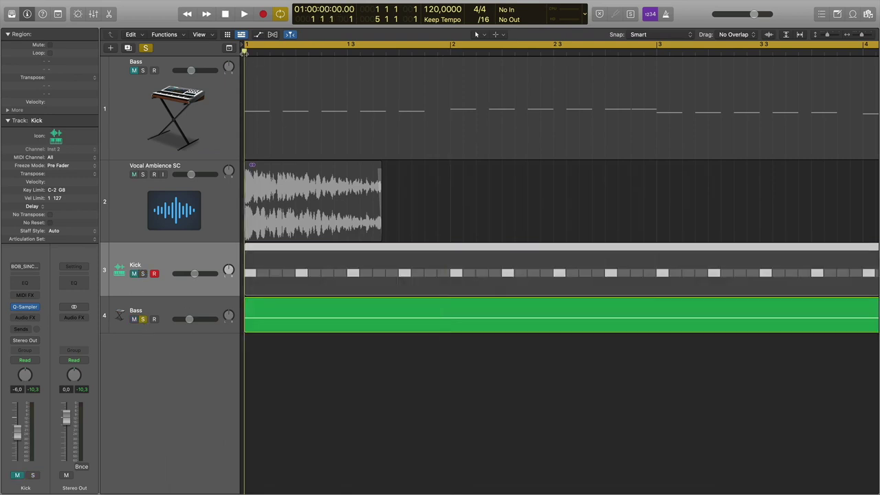
# In Alchemy on Bass track 4, set the AHDSR1 attack to 0.013 s and adjust the release, closing the plug-in when done
pyautogui.click(213, 313)
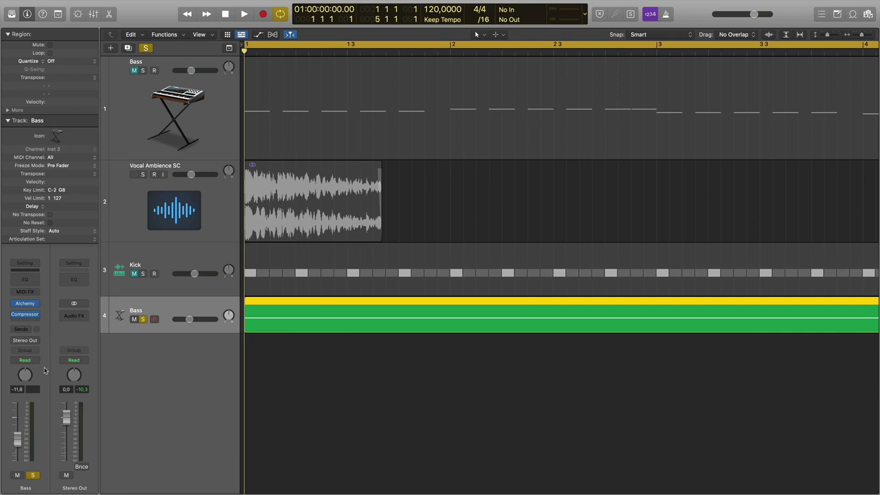
pyautogui.moveTo(26, 308)
pyautogui.click(25, 303)
pyautogui.moveTo(514, 355); pyautogui.dragTo(514, 350)
pyautogui.moveTo(599, 354); pyautogui.dragTo(603, 346)
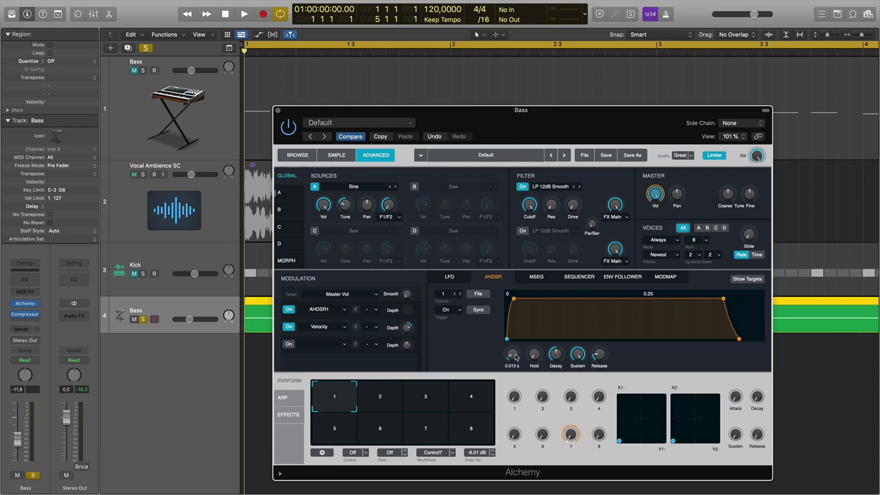
pyautogui.click(276, 110)
# Play the soloed bass, open its Compressor to inspect the threshold setting, and stop playback
pyautogui.press('space')
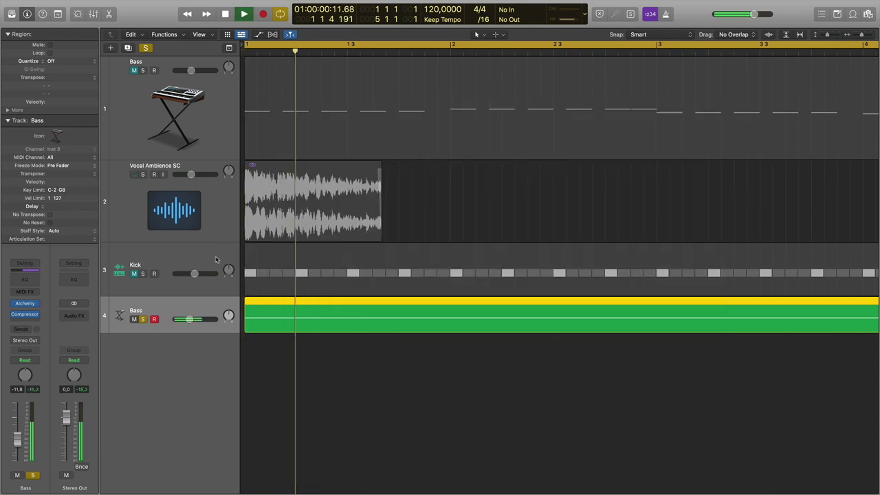
pyautogui.click(25, 314)
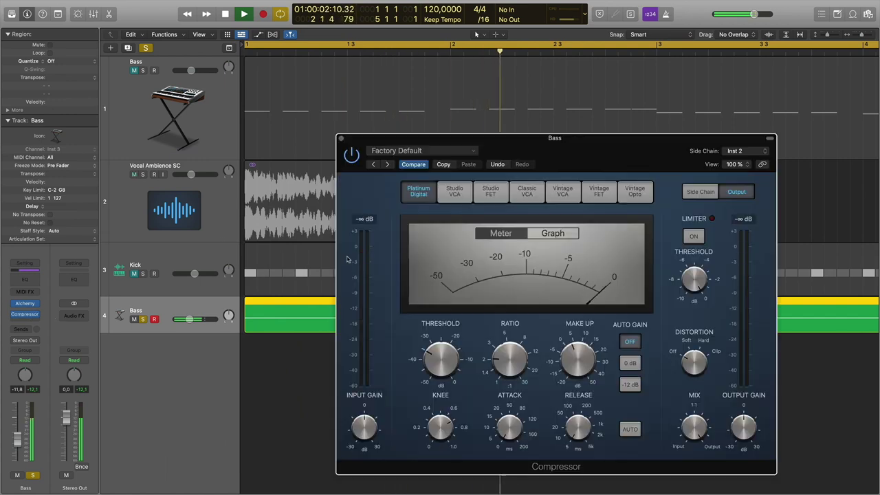
pyautogui.moveTo(445, 364)
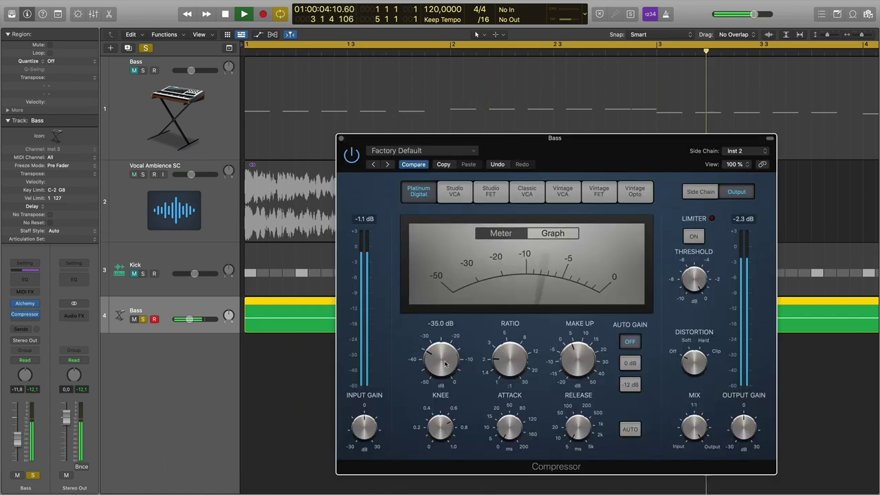
pyautogui.press('space')
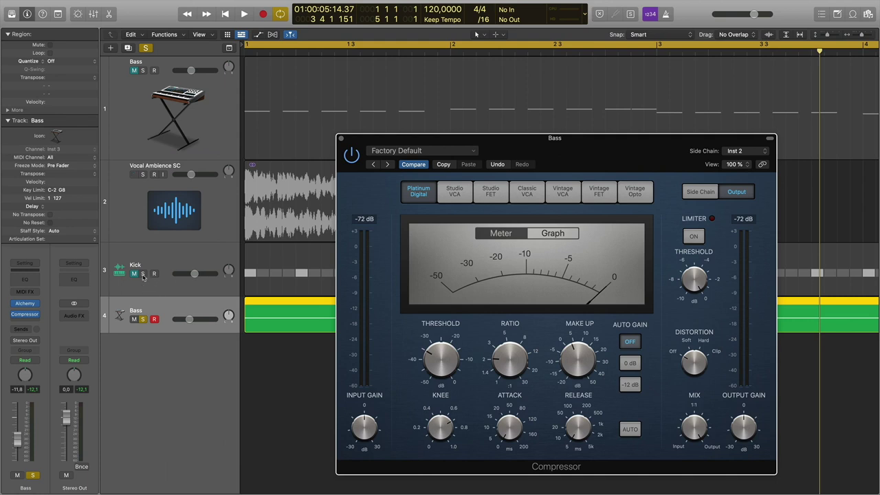
# Audition the compressed bass together with the soloed Kick track, and again with only the bass soloed
pyautogui.click(143, 273)
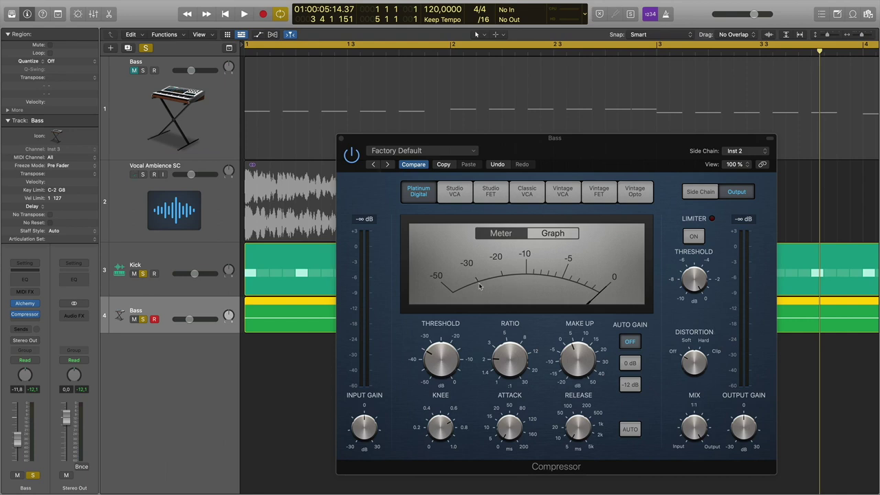
pyautogui.press('space')
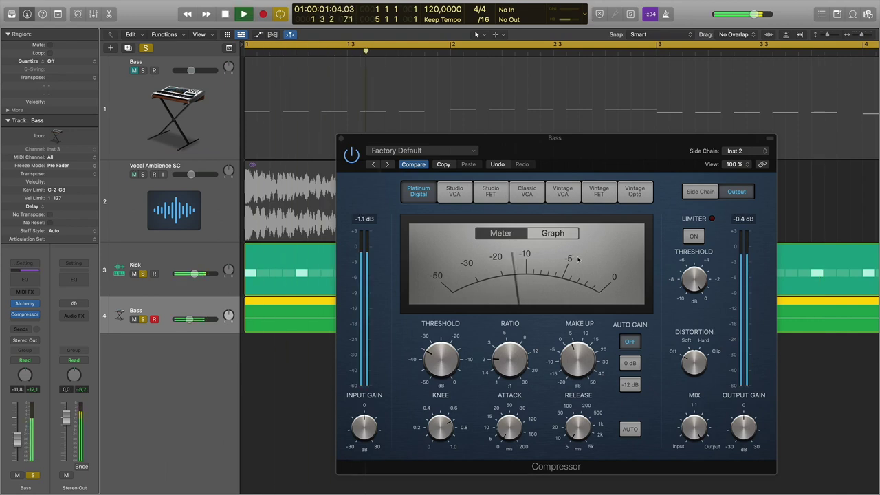
pyautogui.press('space')
pyautogui.click(143, 273)
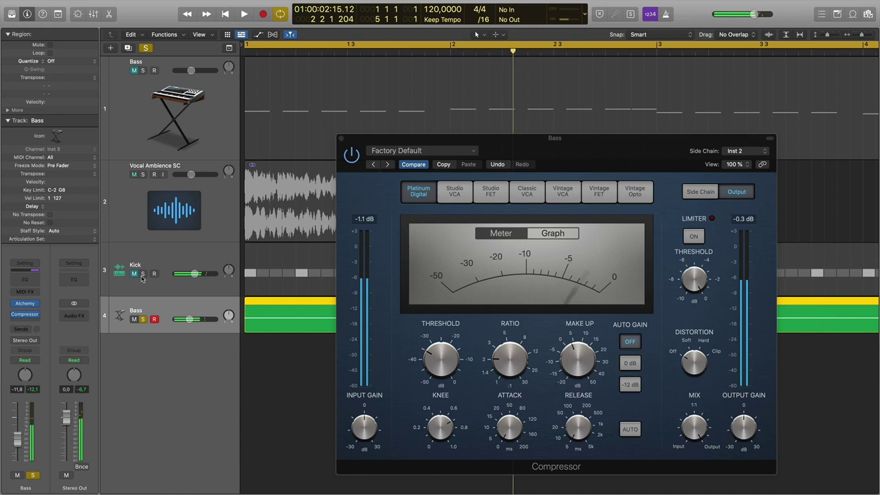
pyautogui.press('space')
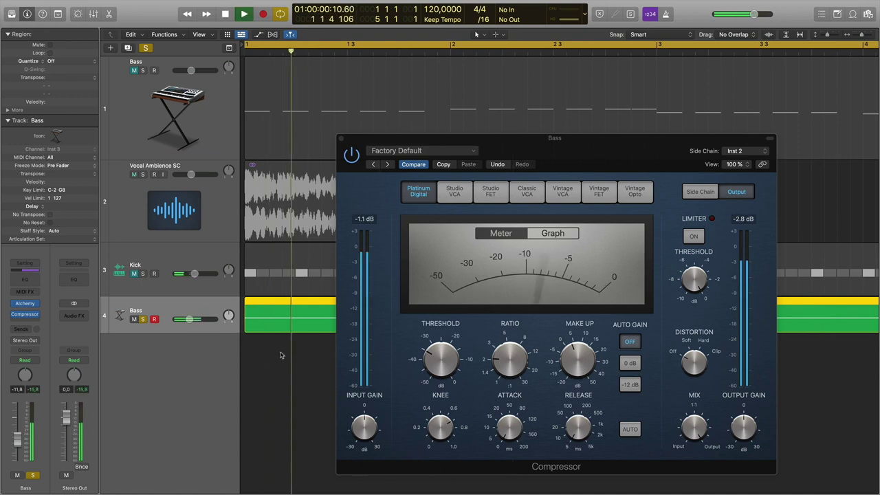
pyautogui.press('space')
# Set the bass Compressor's attack to 8.5 ms and play the bass to hear the change
pyautogui.moveTo(506, 432)
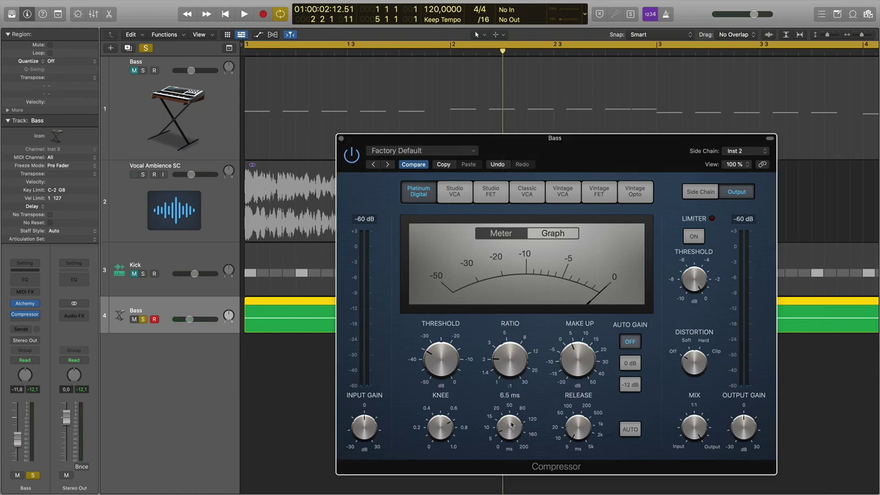
pyautogui.moveTo(511, 429); pyautogui.dragTo(512, 421)
pyautogui.press('space')
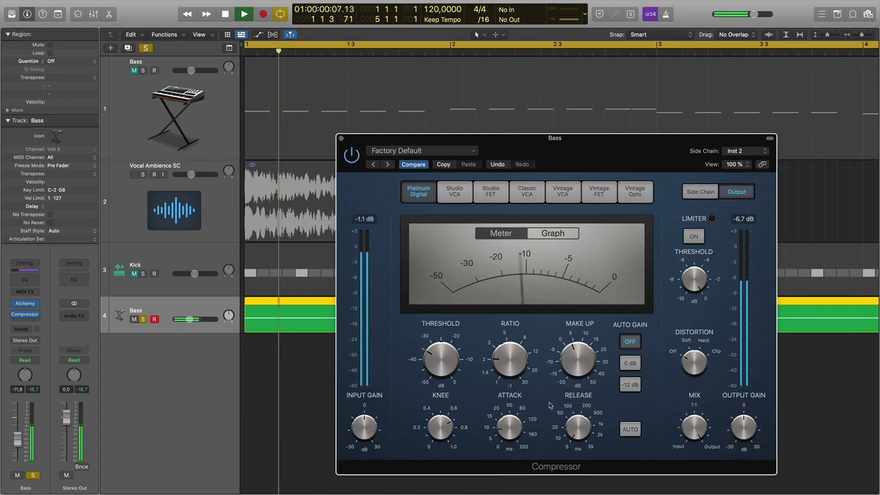
pyautogui.moveTo(507, 434)
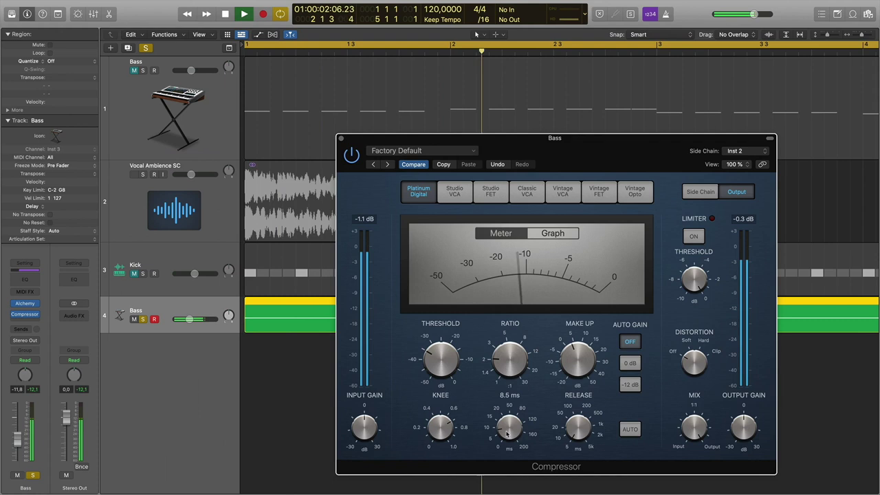
pyautogui.press('space')
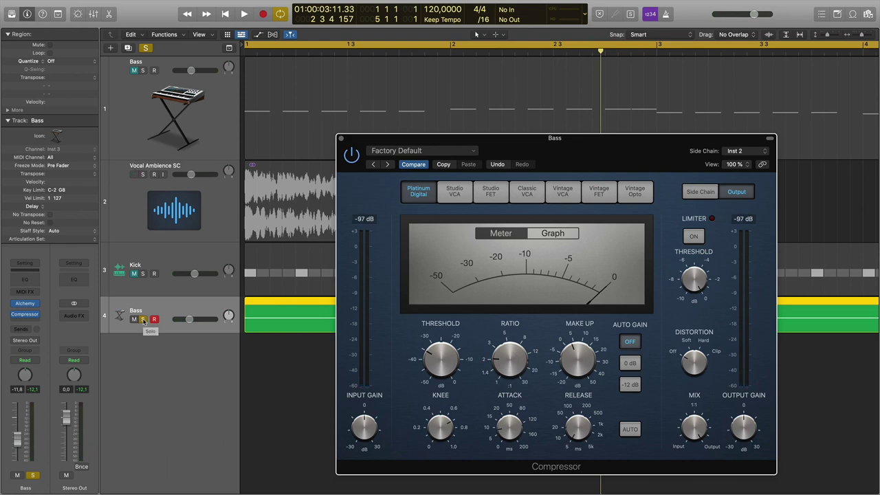
# Unsolo Bass track 4, close its Compressor and return the playhead to the start of the project
pyautogui.click(143, 319)
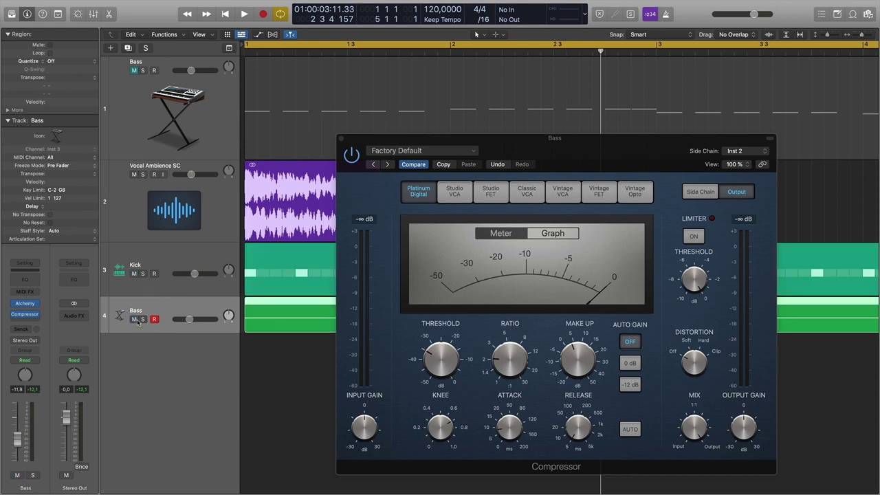
pyautogui.click(341, 139)
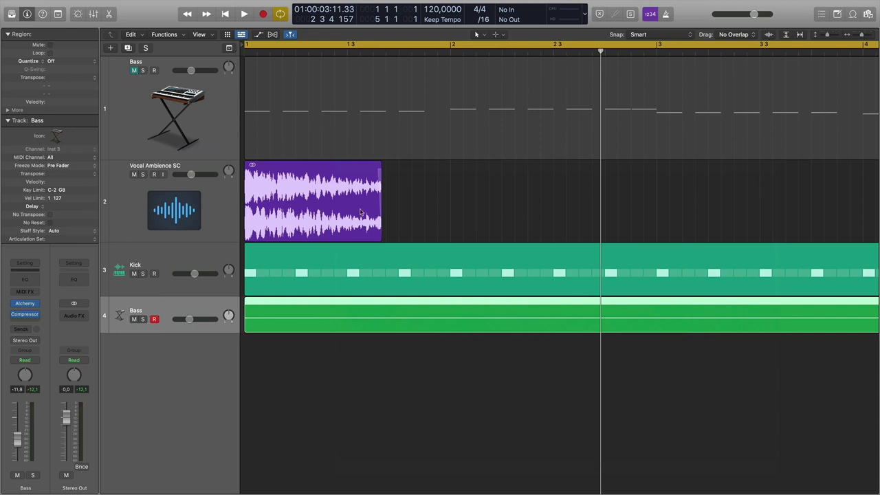
pyautogui.hscroll(1, 343, 288)
pyautogui.press('super+Left')
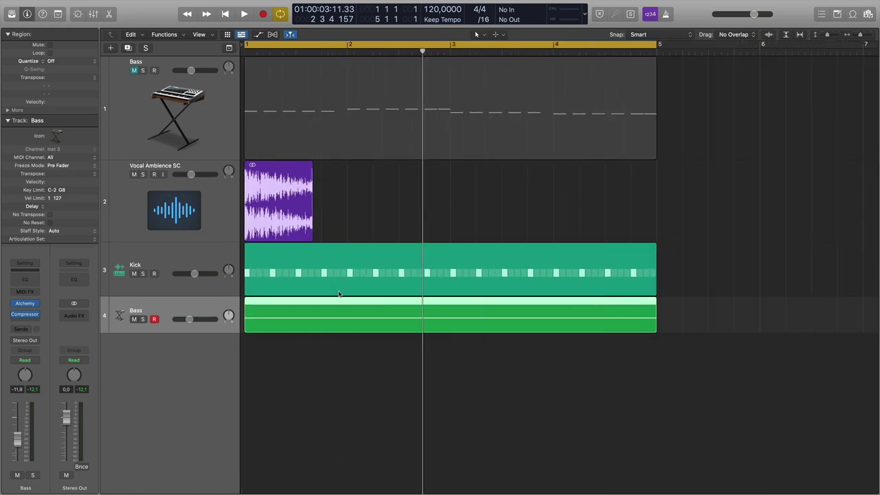
pyautogui.press('Return')
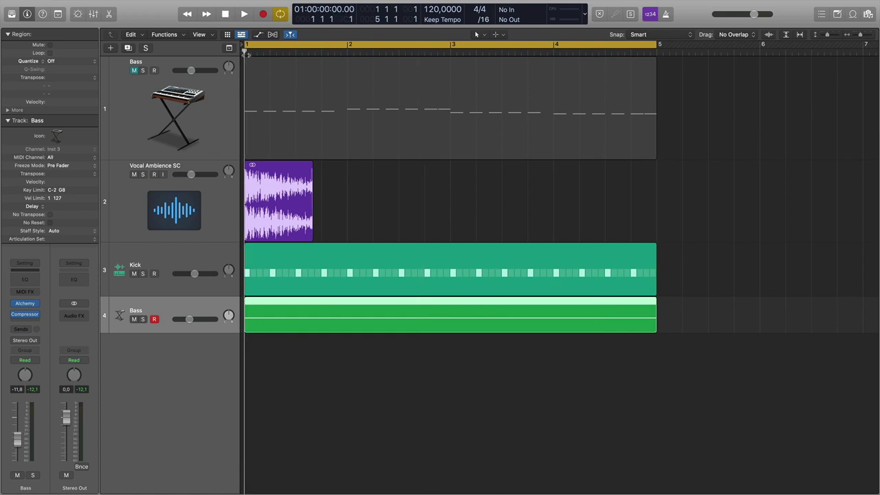